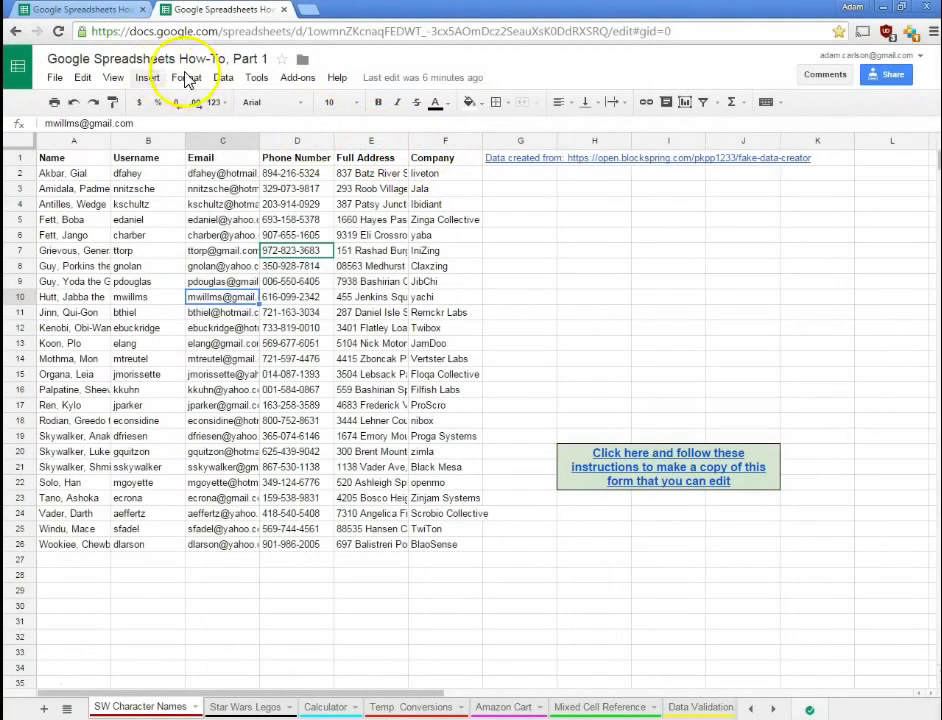
left_click(190, 78)
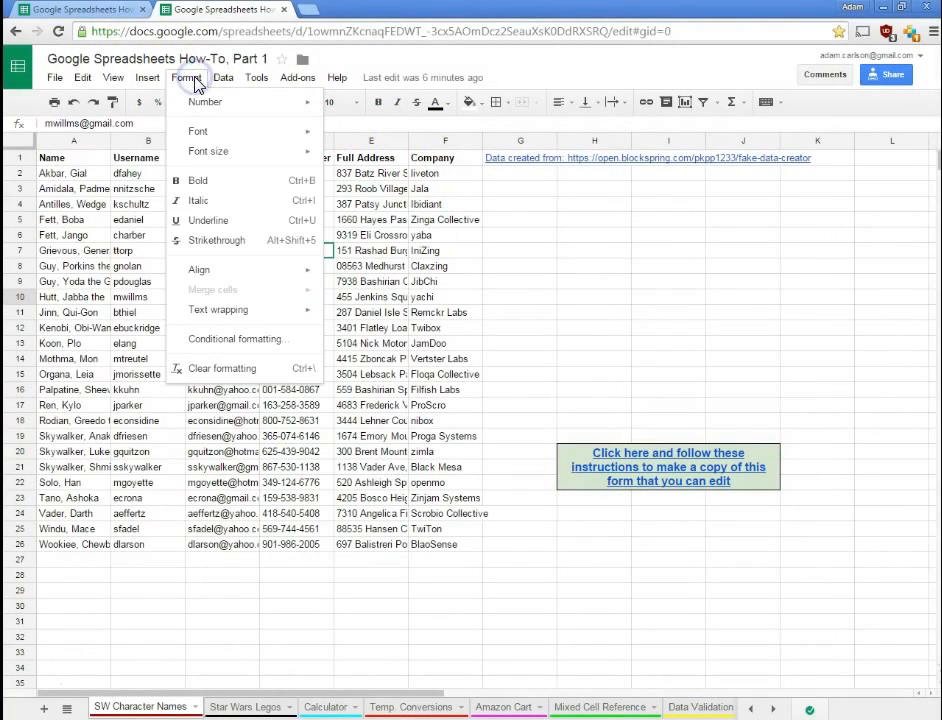
left_click(192, 79)
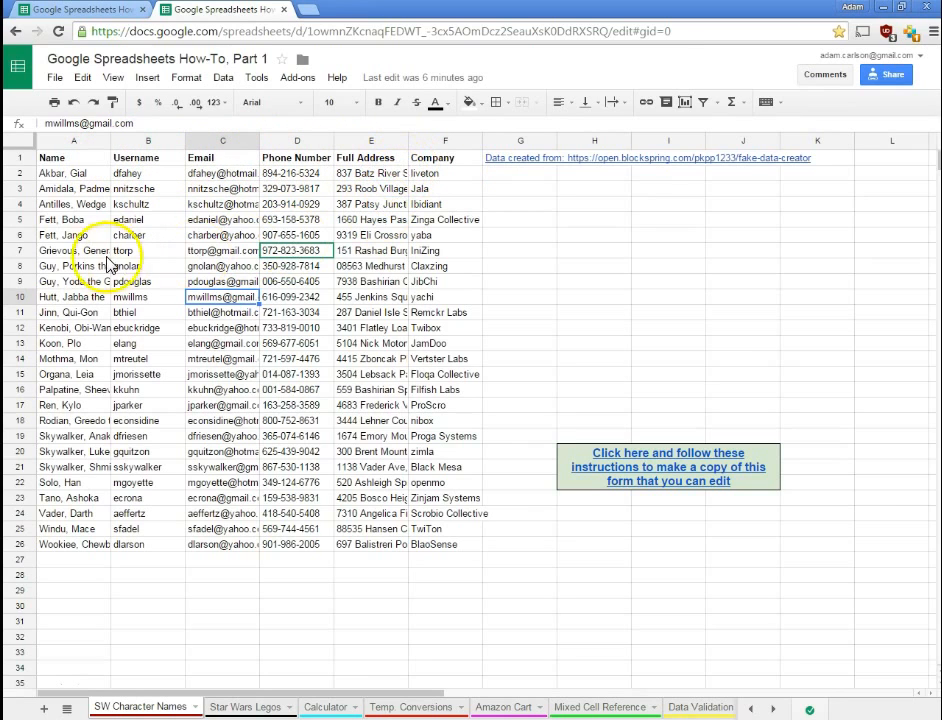
- Apply bold to the names in cells A5, A16, A12, A8 and A4
left_click(100, 219)
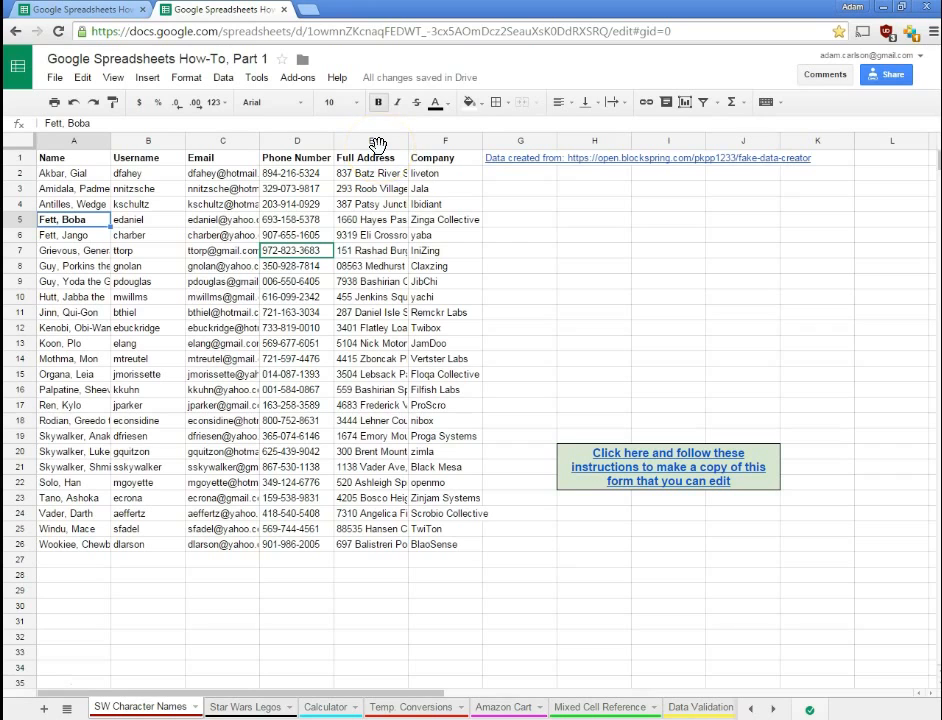
left_click(72, 389)
left_click(77, 328)
key("ctrl+b")
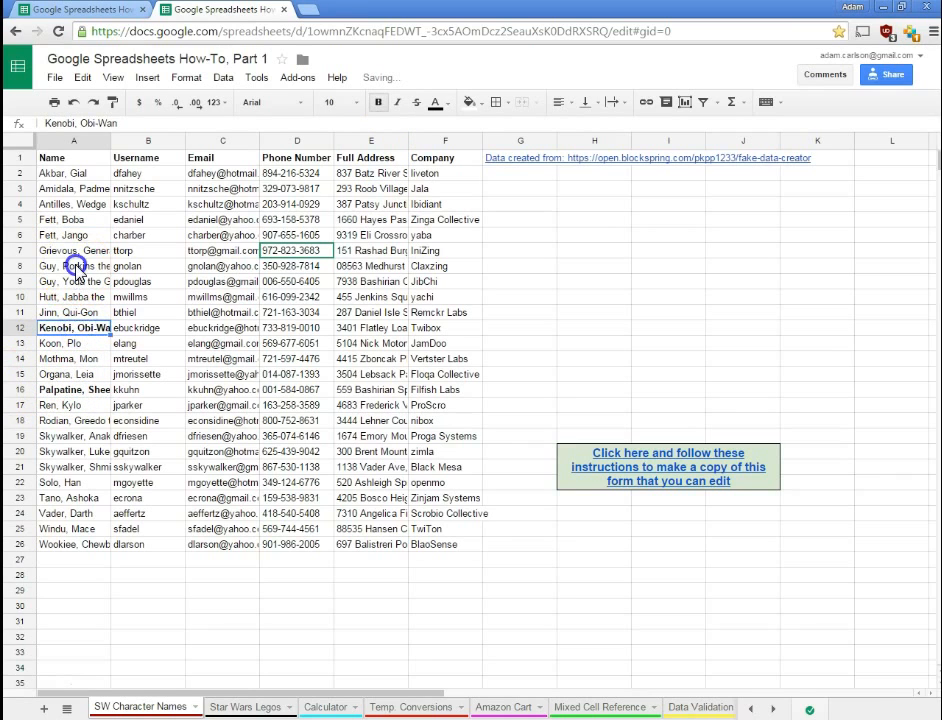
left_click(76, 266)
key("ctrl+b")
left_click(74, 205)
key("ctrl+b")
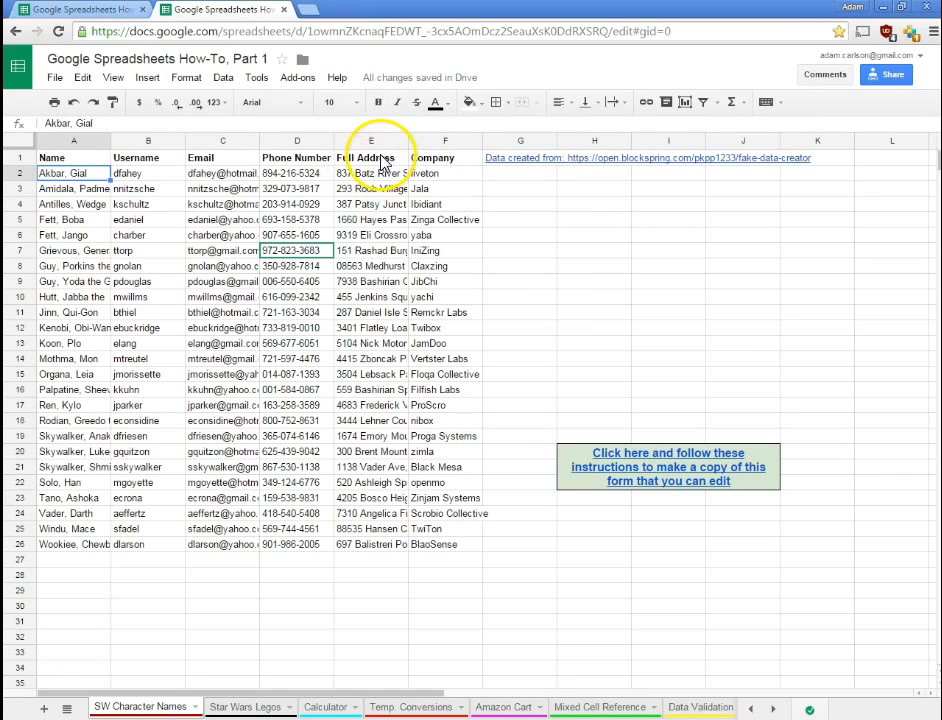
- Italicise the names in cells A2, A10, A19 and A21
left_click(397, 102)
left_click(95, 293)
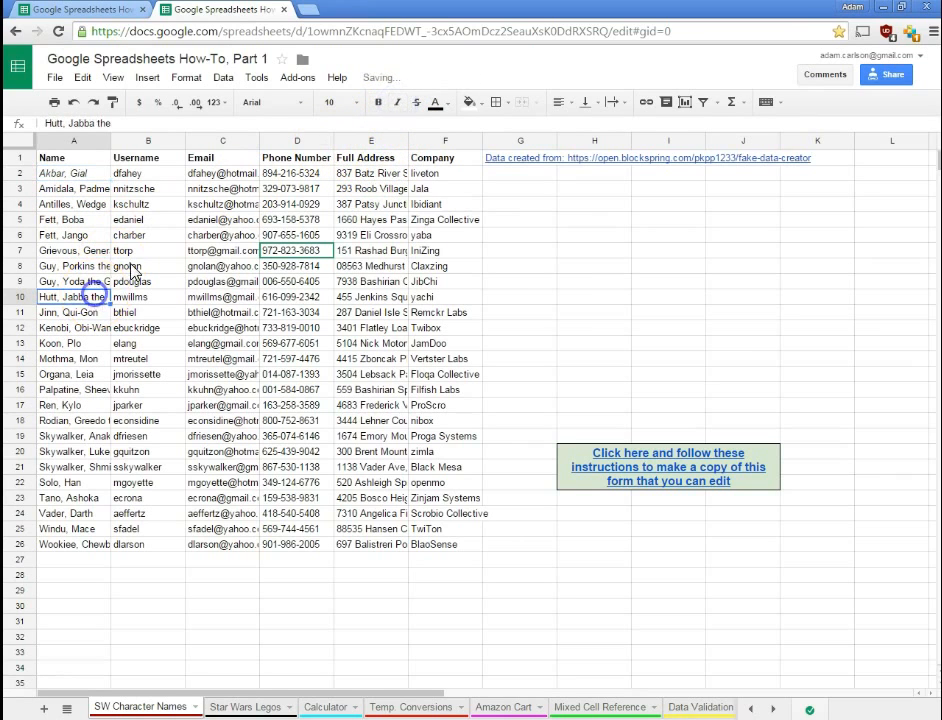
left_click(395, 102)
left_click(97, 440)
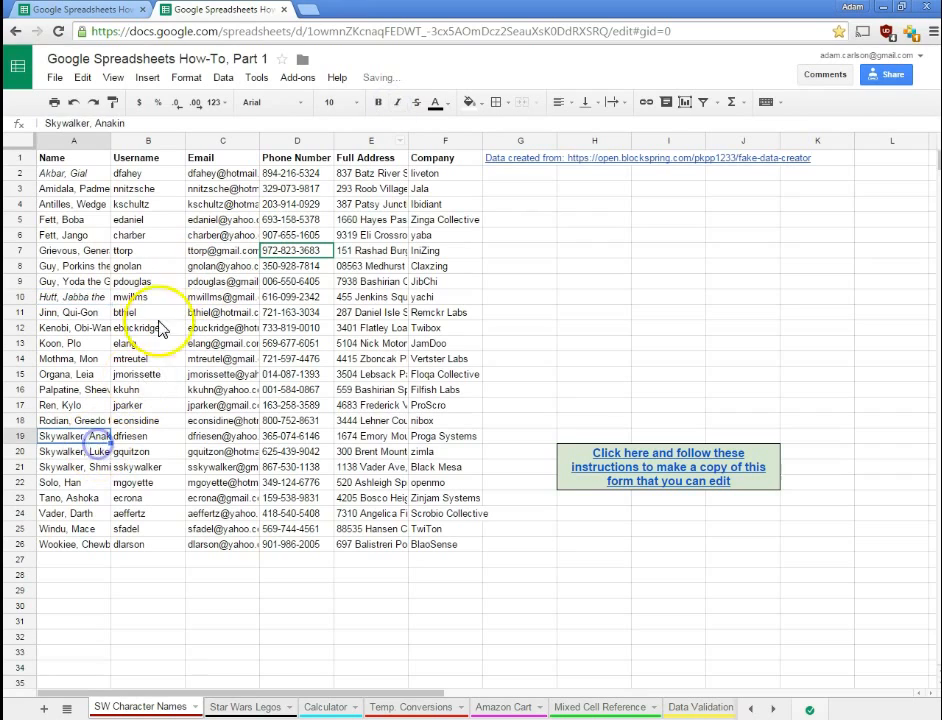
left_click(401, 104)
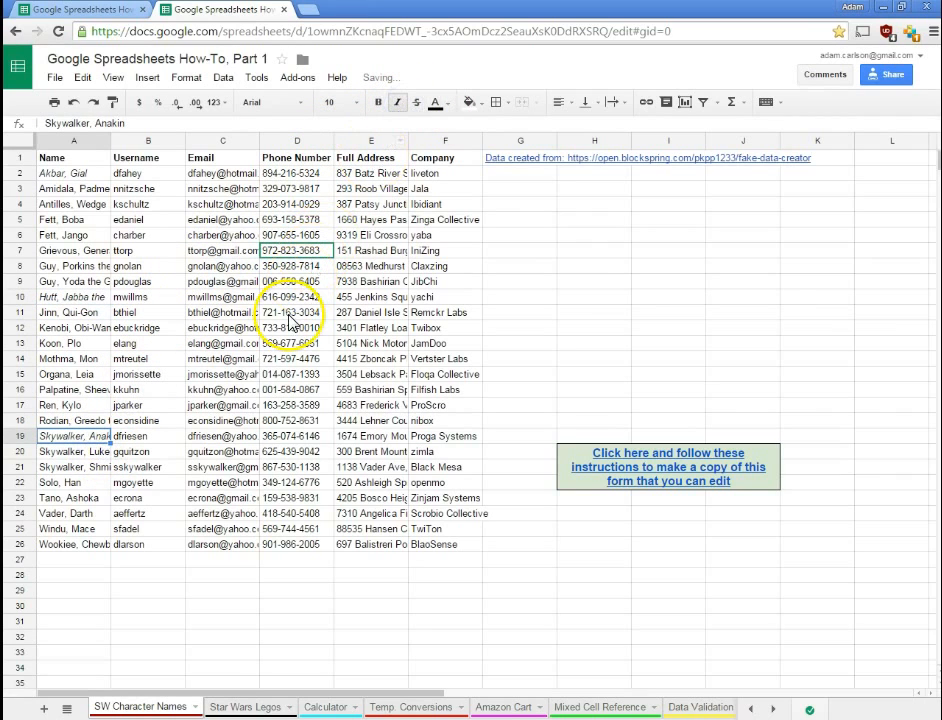
key("Down")
key("Down")
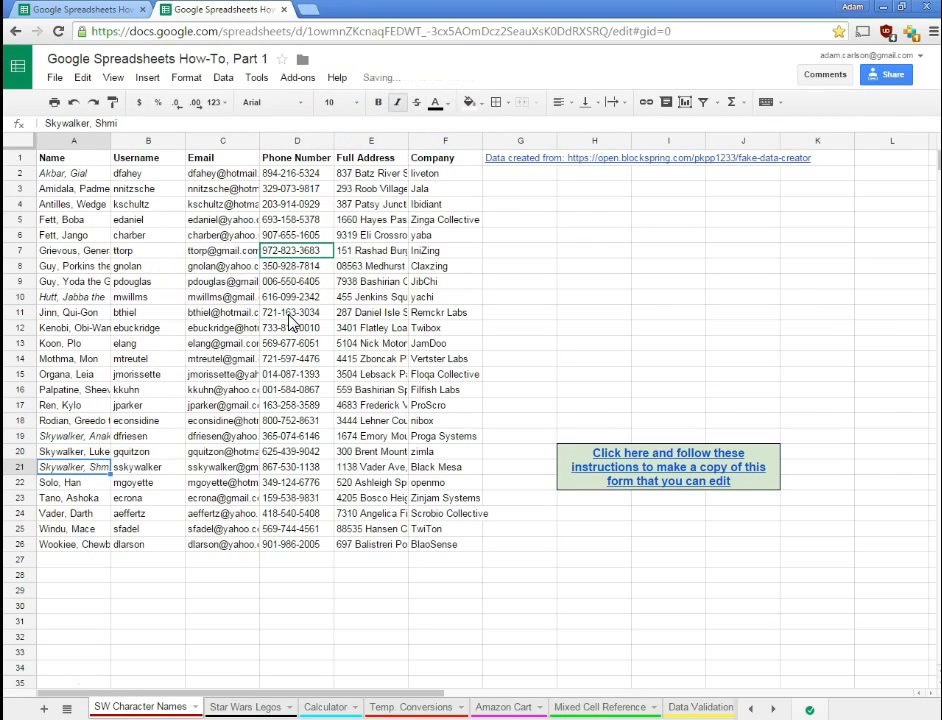
- Apply strikethrough to the names in cells A14, A8 and A22
left_click(64, 404)
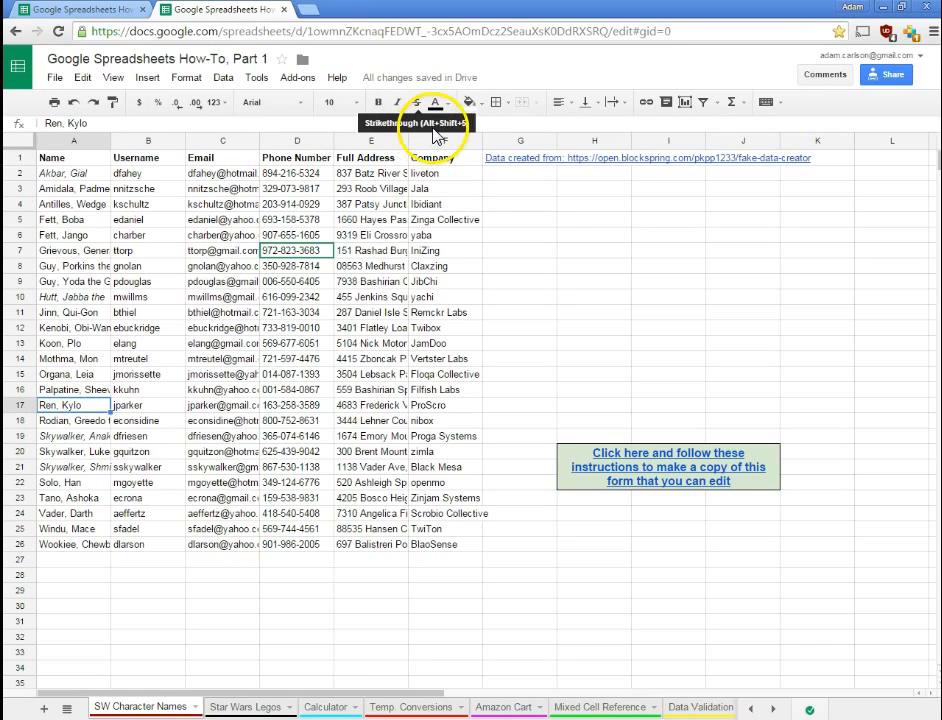
left_click(62, 358)
left_click(428, 102)
left_click(70, 266)
left_click(415, 102)
left_click(29, 484)
left_click(64, 491)
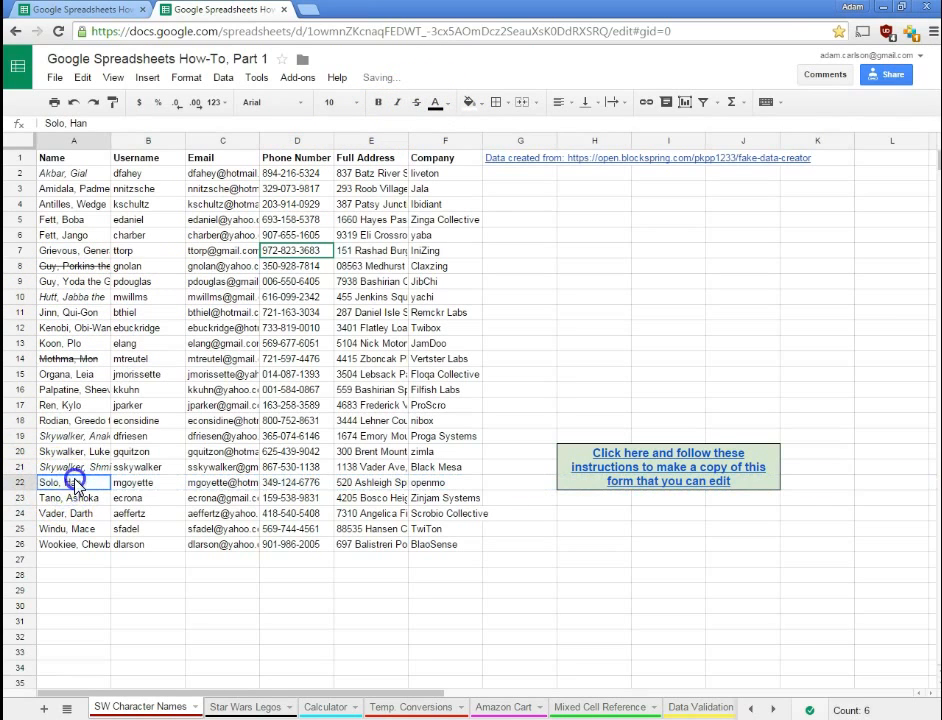
left_click(416, 102)
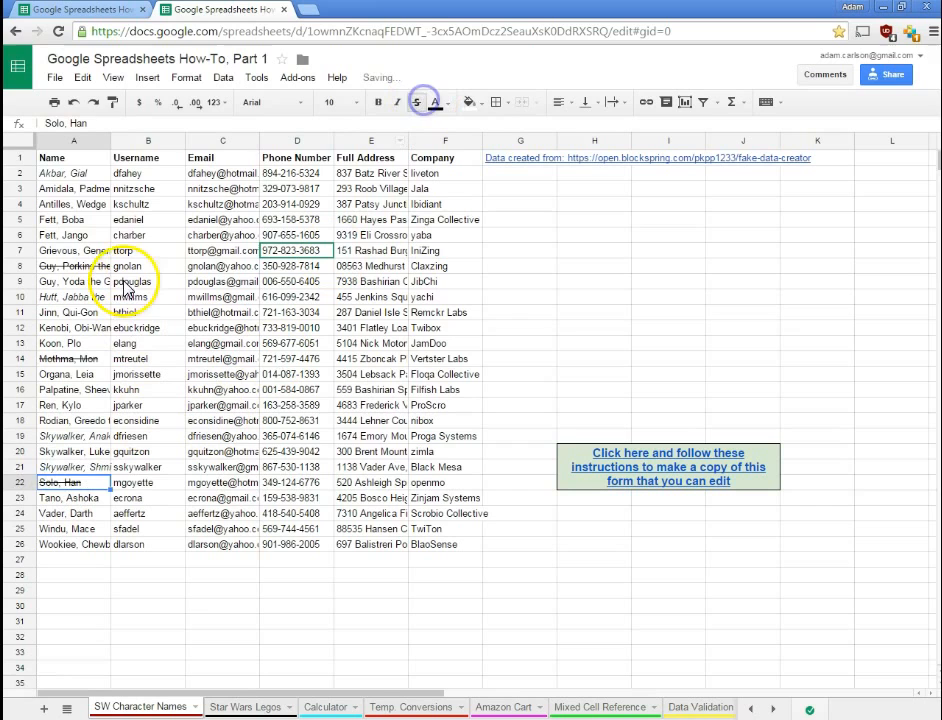
- Underline the names in cells A4 and A11
left_click(80, 204)
left_click(185, 78)
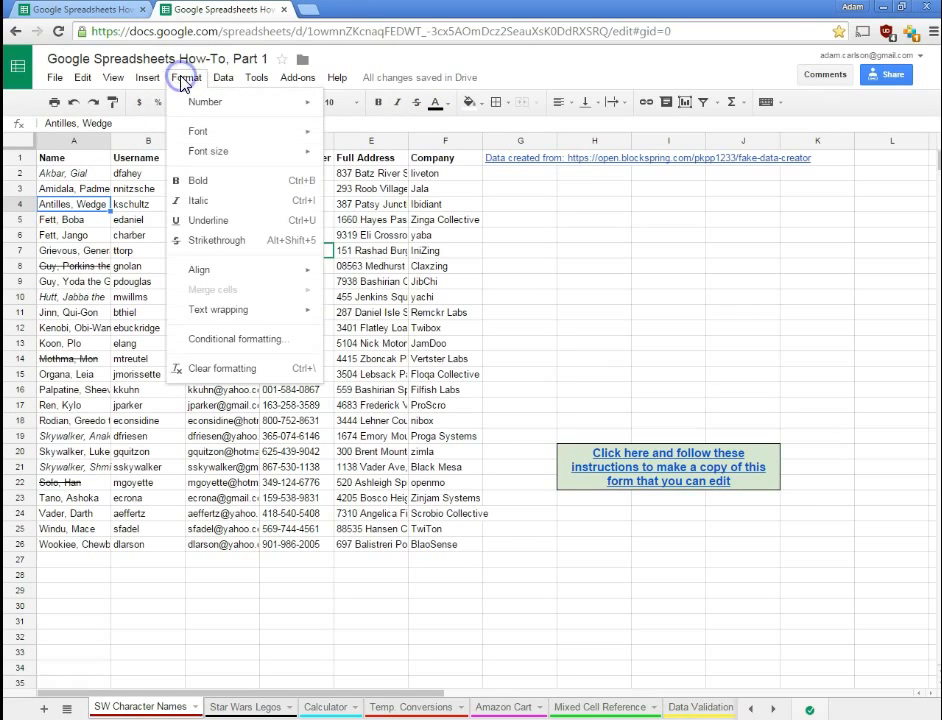
left_click(219, 160)
left_click(80, 313)
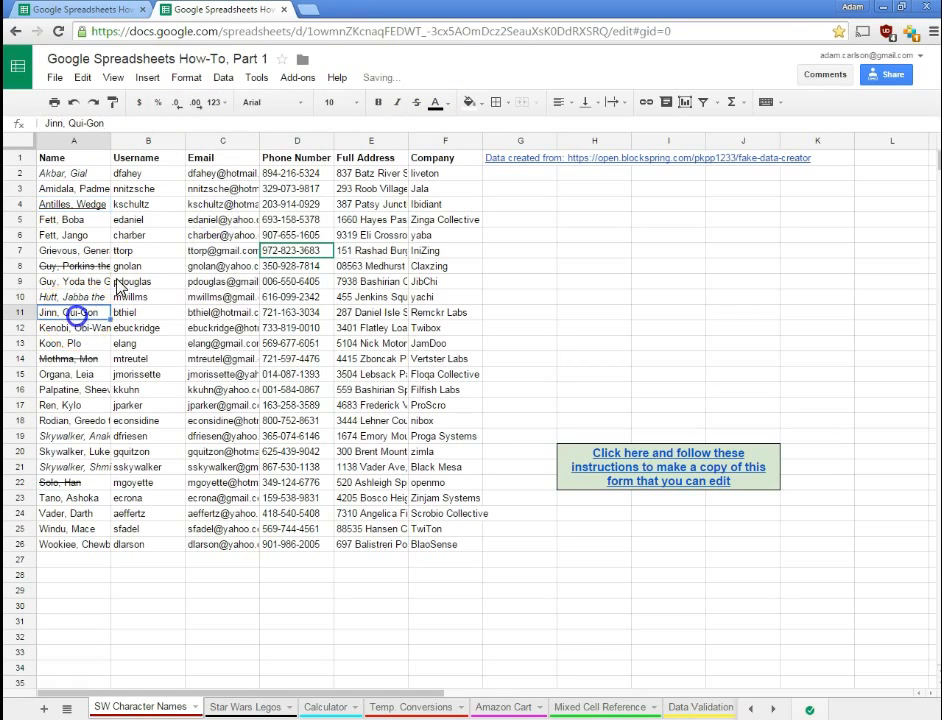
left_click(186, 78)
left_click(205, 220)
left_click(161, 398)
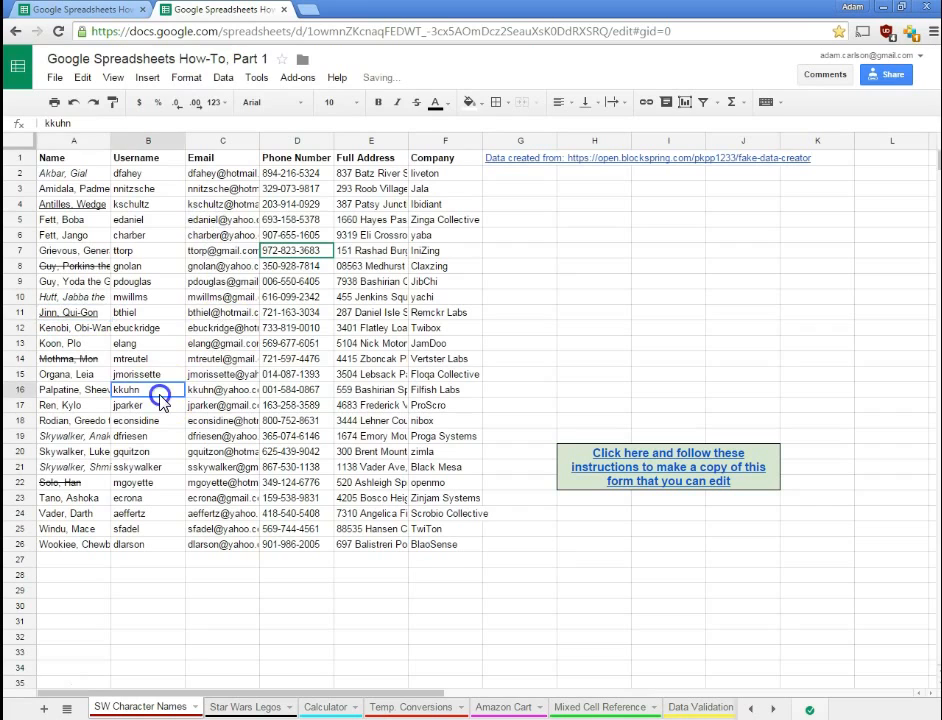
- Enlarge the text in cell A3 to 18 and on to 36 points, and fit column A's width to its contents
left_click(87, 192)
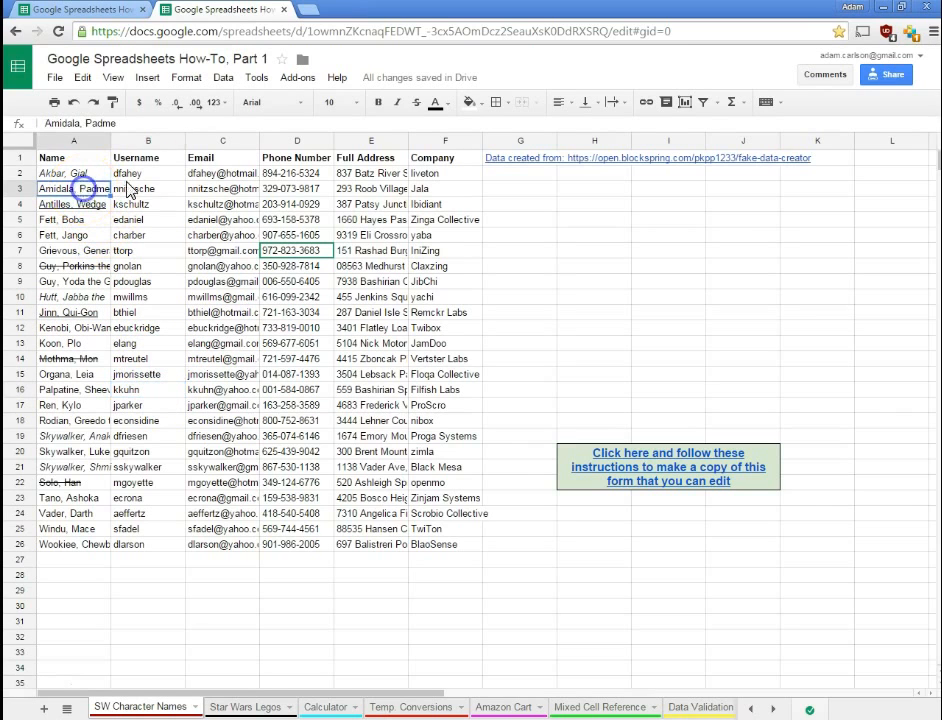
left_click(356, 102)
left_click(345, 287)
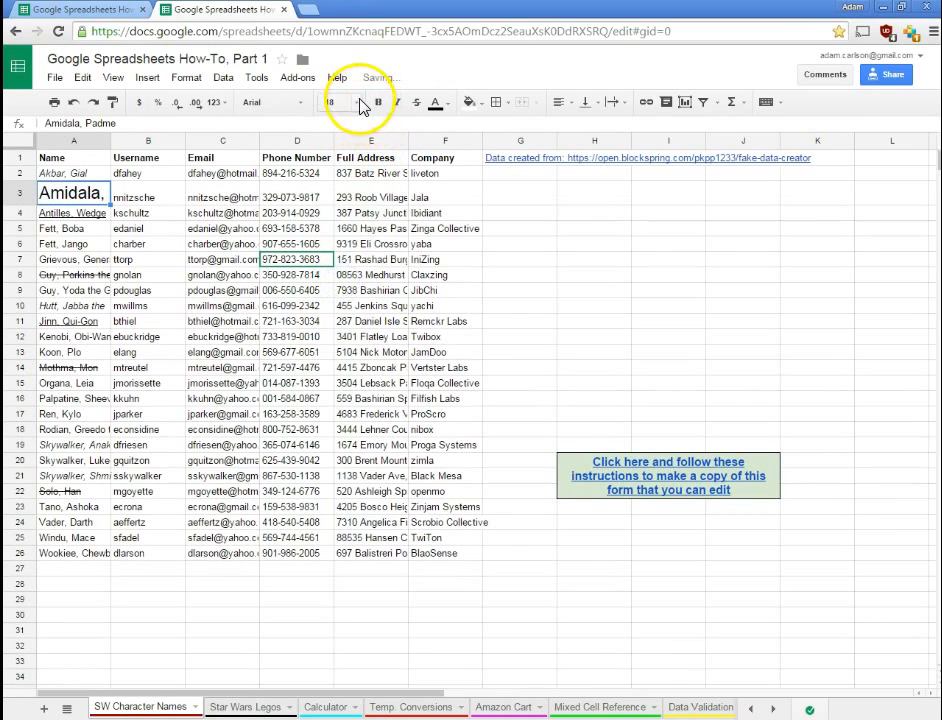
left_click(357, 101)
left_click(348, 326)
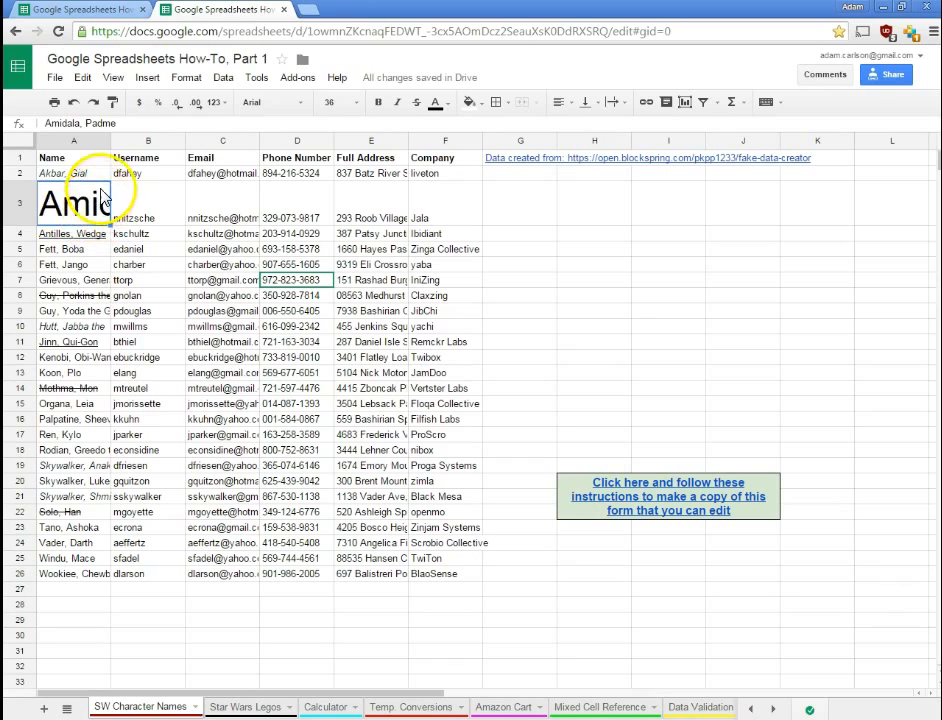
double_click(110, 141)
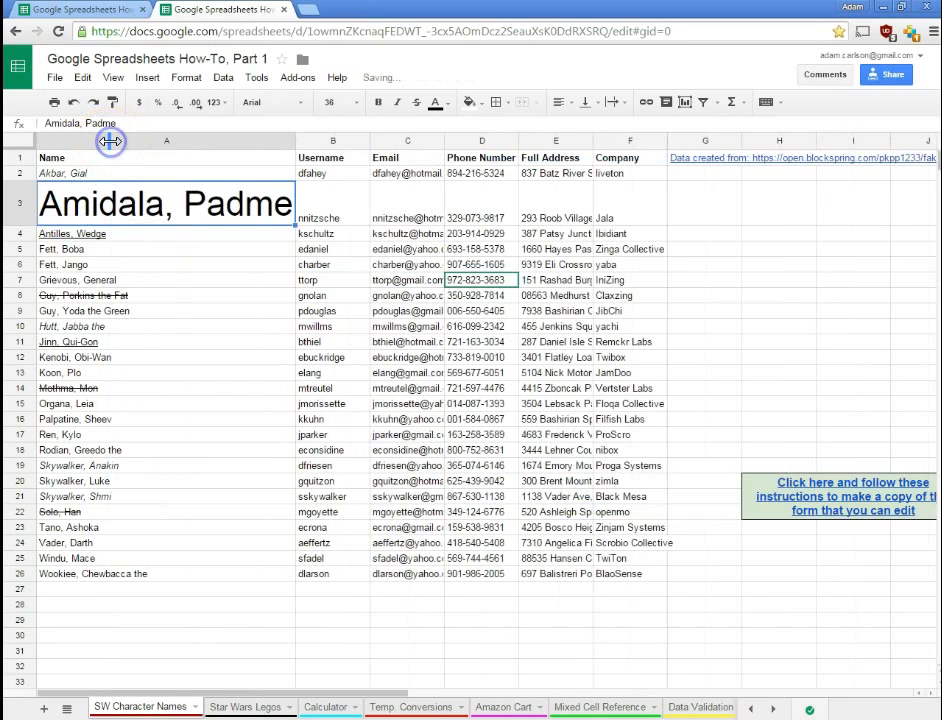
left_click(160, 227)
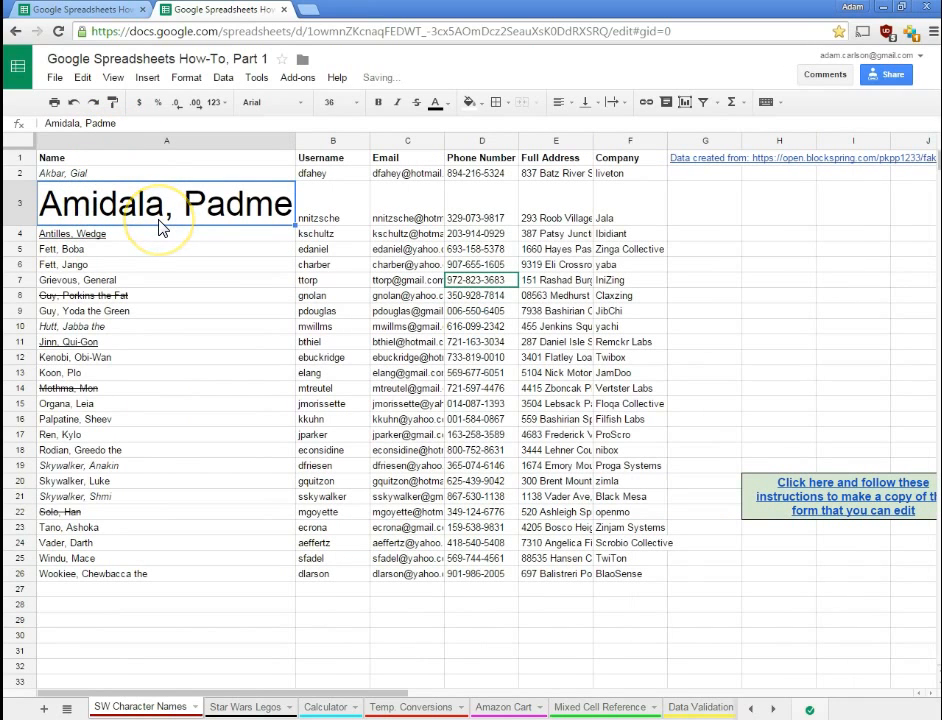
- Try the Courier New font on cell A3 and switch it to Trebuchet MS
left_click(304, 103)
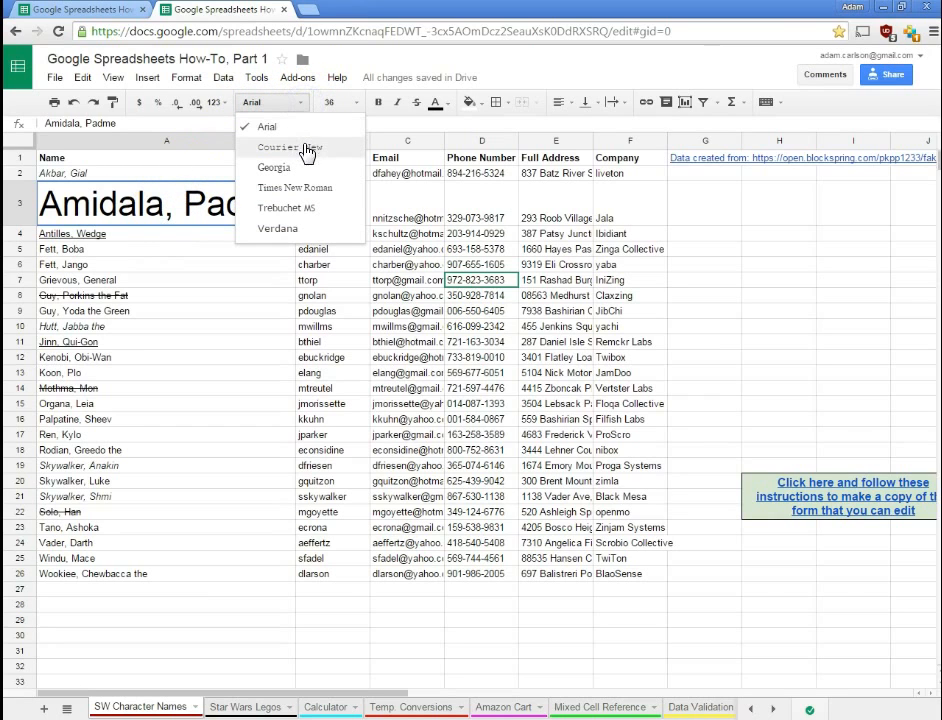
left_click(304, 150)
left_click(304, 101)
left_click(296, 208)
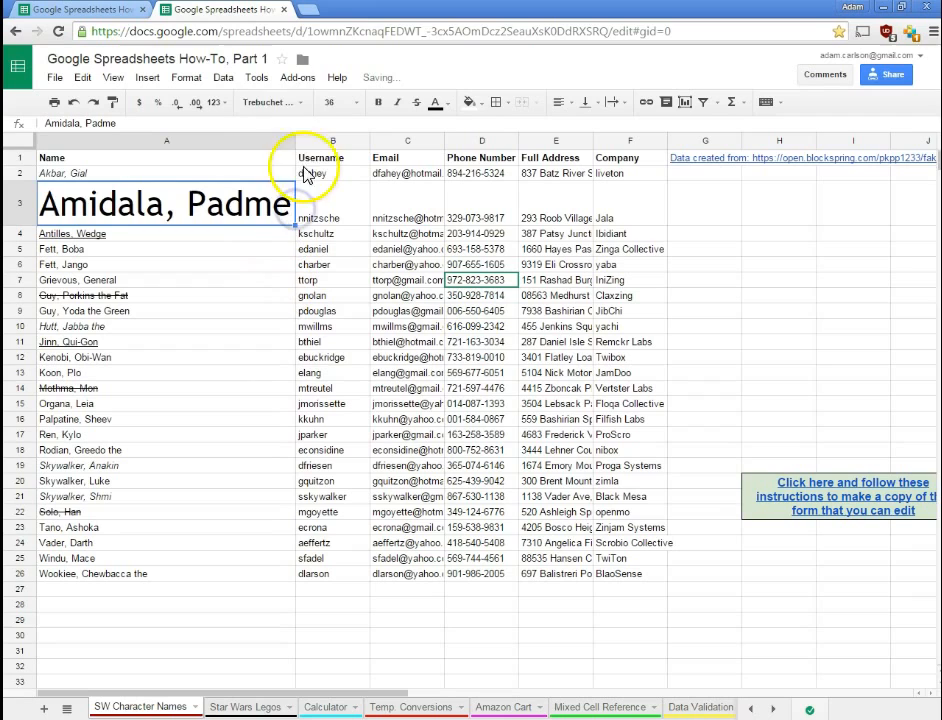
left_click(303, 104)
- Set a custom font size of 13 for the name in cell A3
left_click(356, 108)
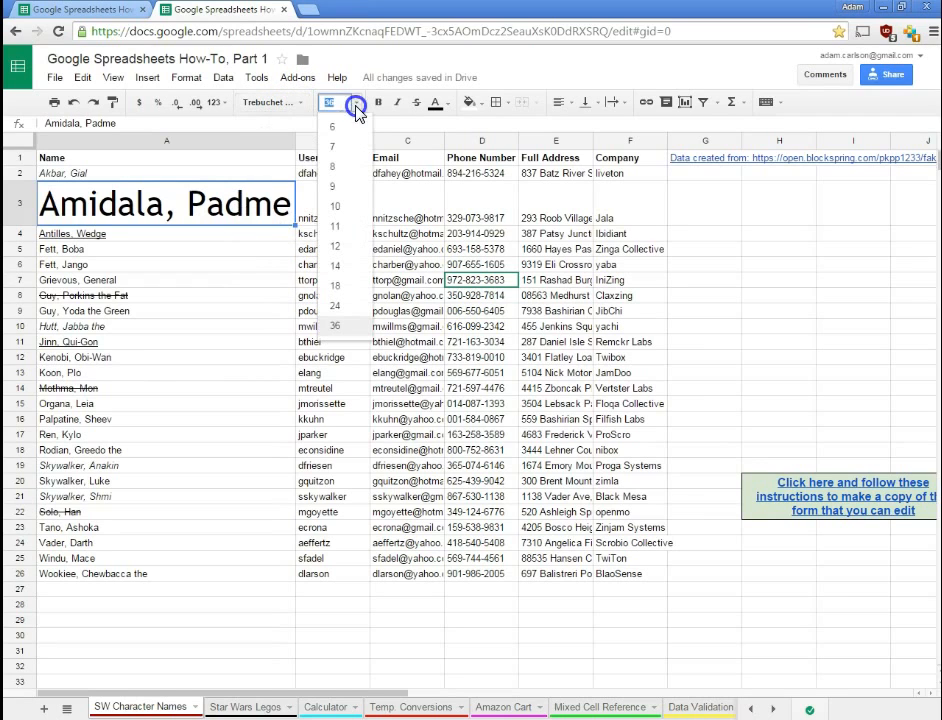
left_click(344, 102)
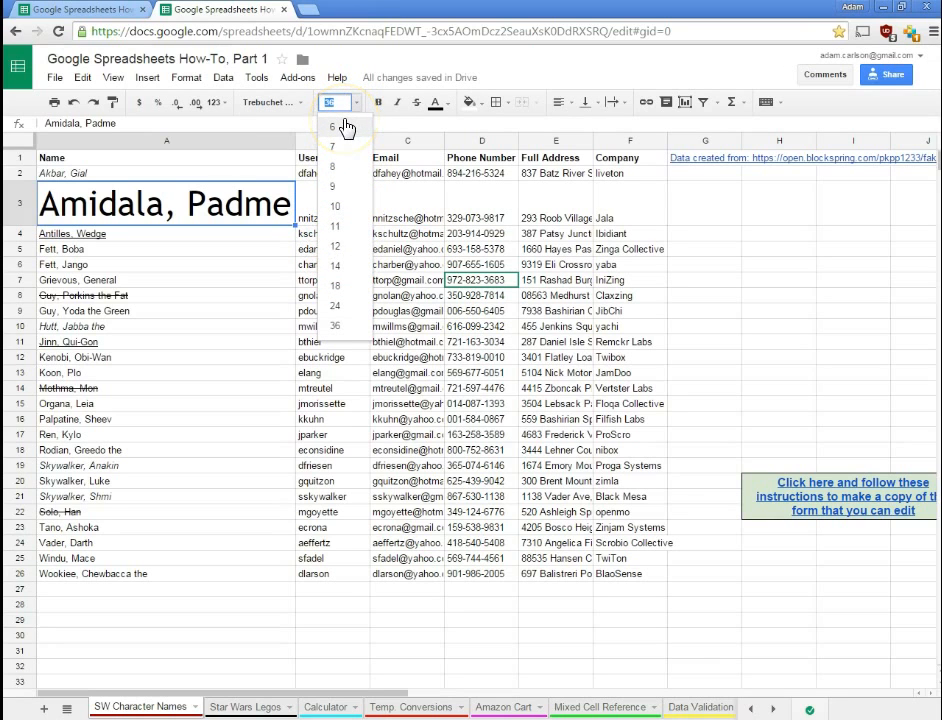
key("Return")
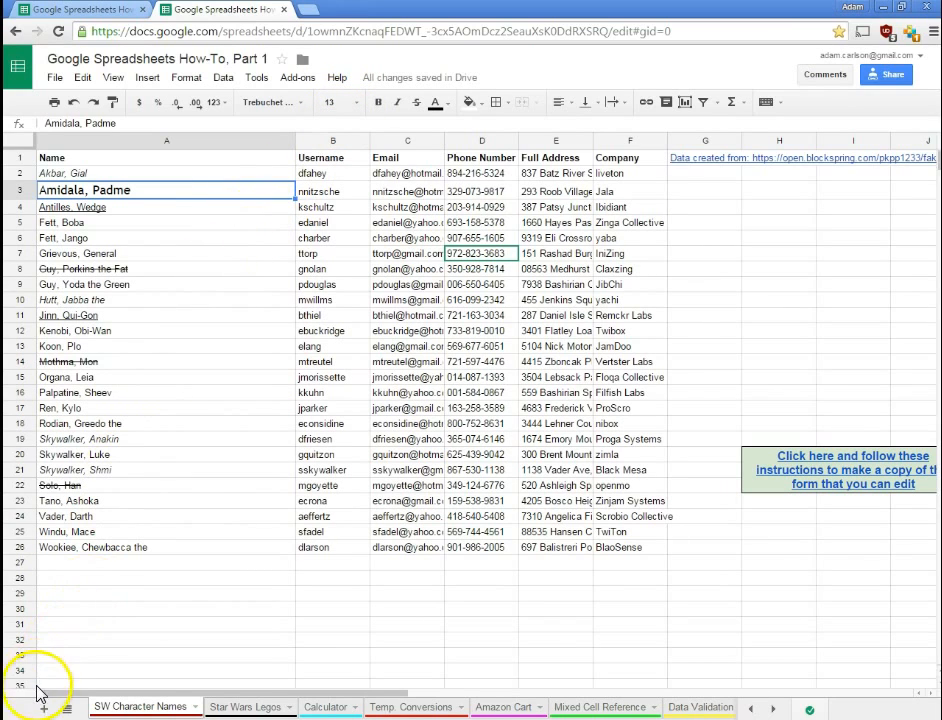
- Clear all formatting from the names in A2:A26 and narrow column A back to its original width
left_click(44, 501)
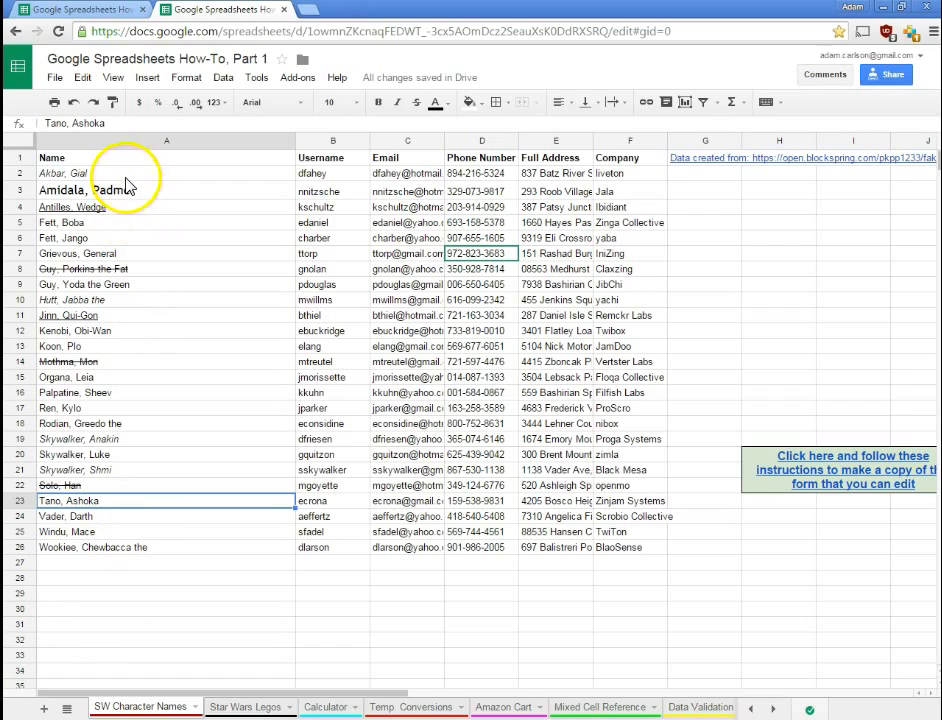
left_click_drag(120, 178, 115, 548)
left_click(186, 77)
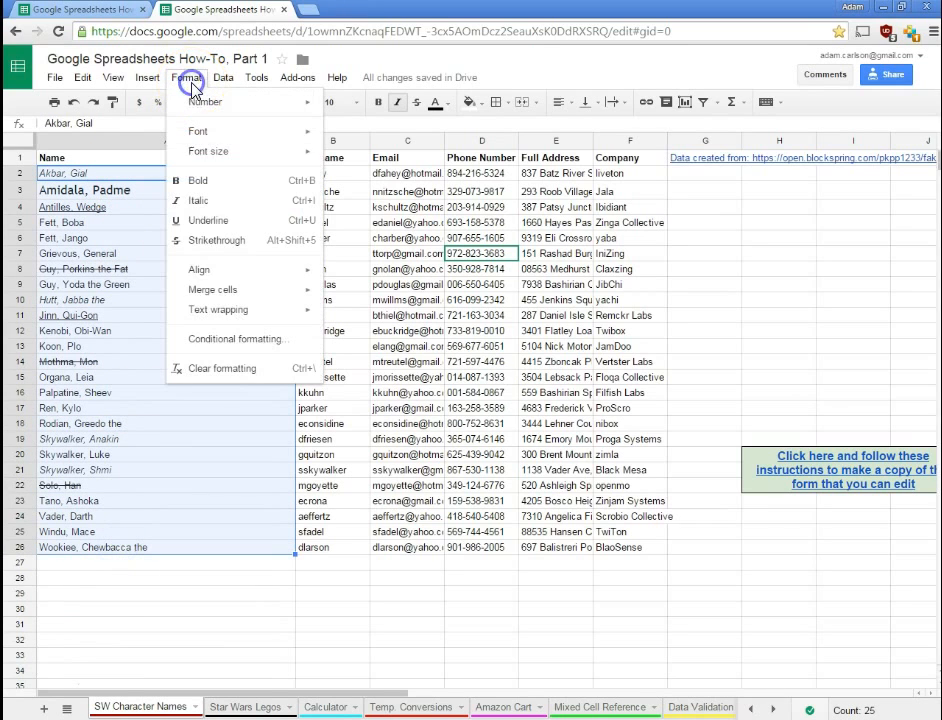
left_click(300, 376)
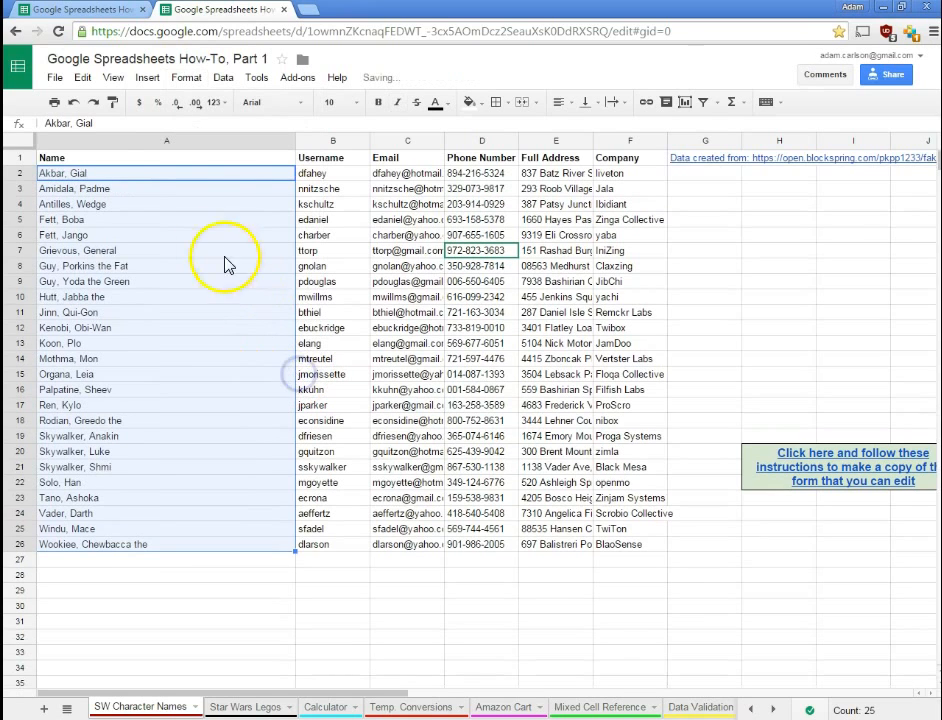
left_click(188, 144)
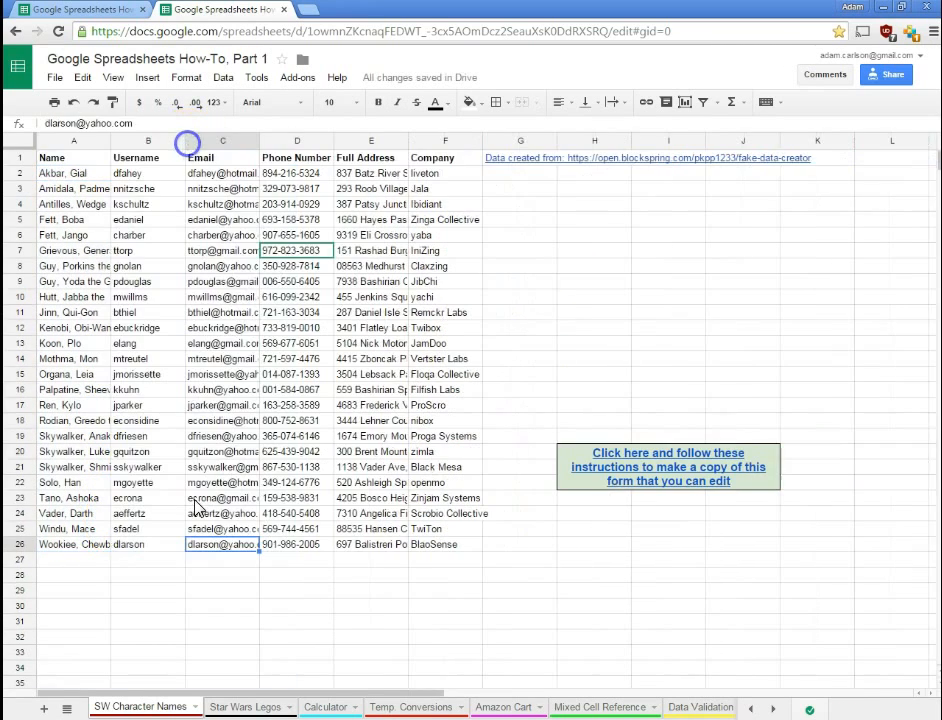
- Try a red text colour on the name in cell A6 and undo it
left_click(76, 238)
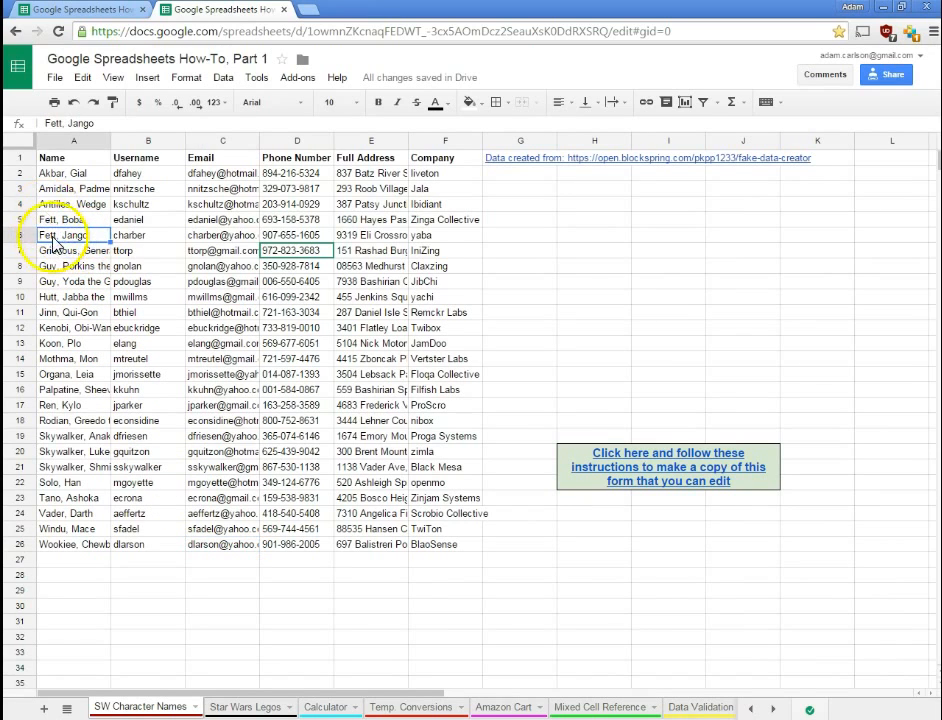
left_click(448, 110)
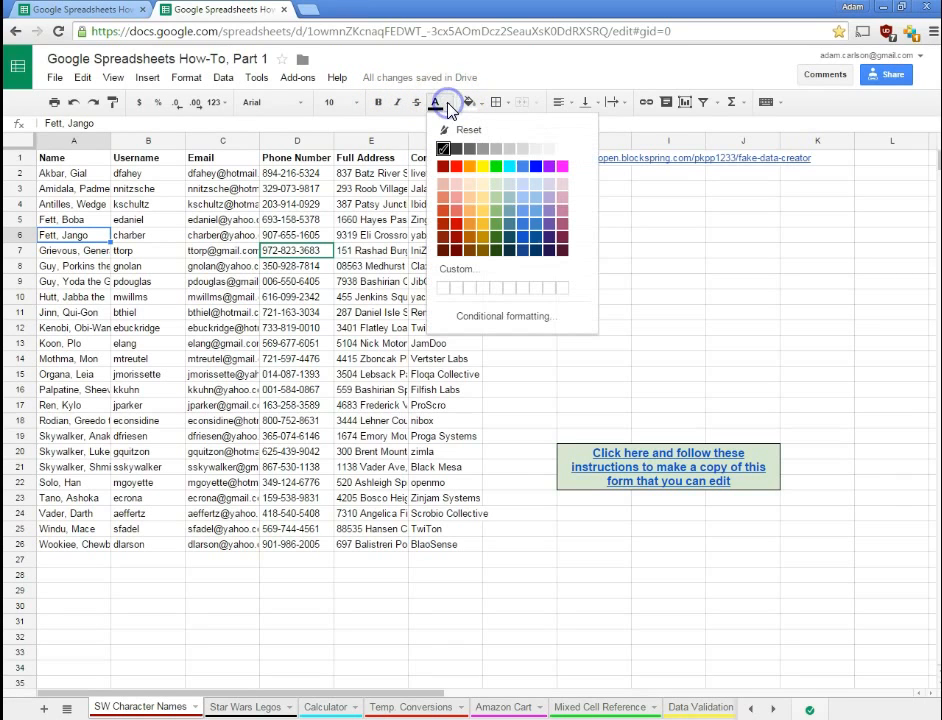
left_click(454, 169)
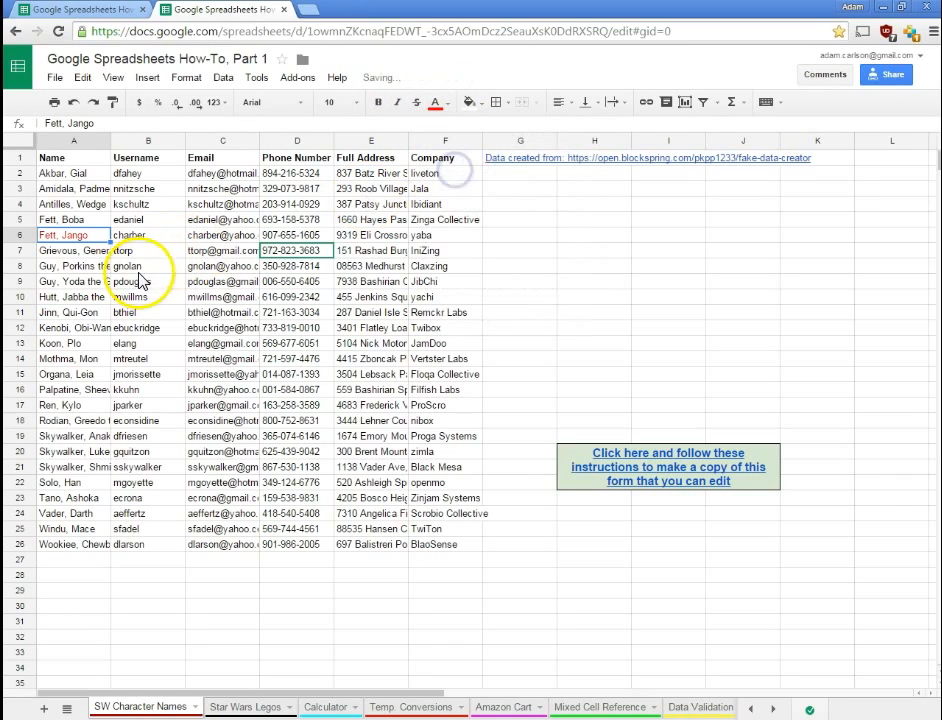
left_click(135, 266)
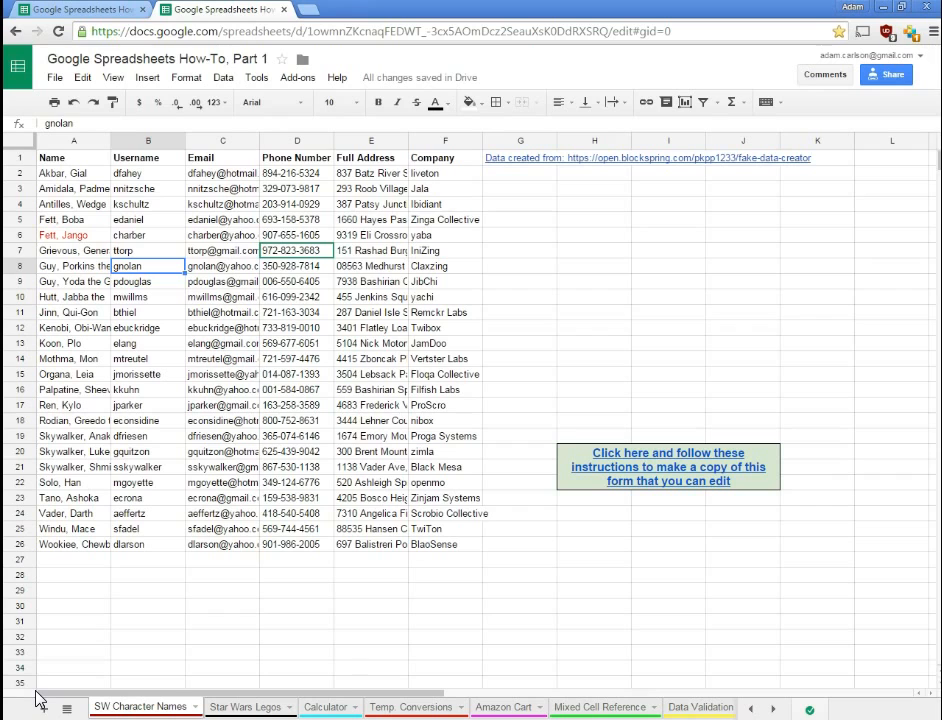
key("ctrl+z")
left_click(137, 574)
- Fill cell A5 with a yellow background colour
left_click(45, 220)
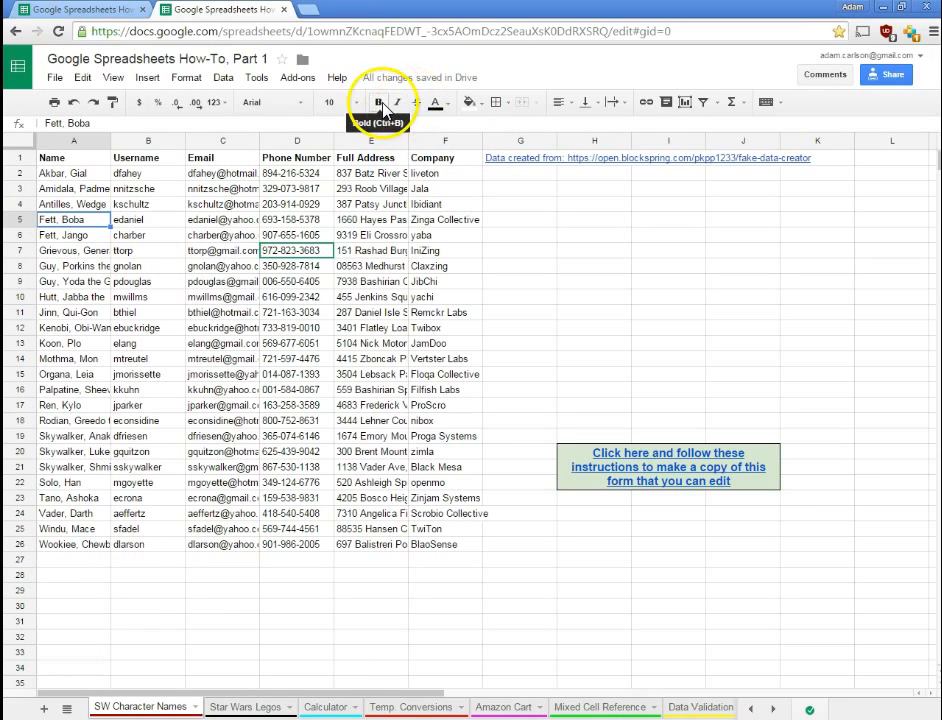
left_click(482, 107)
left_click(517, 168)
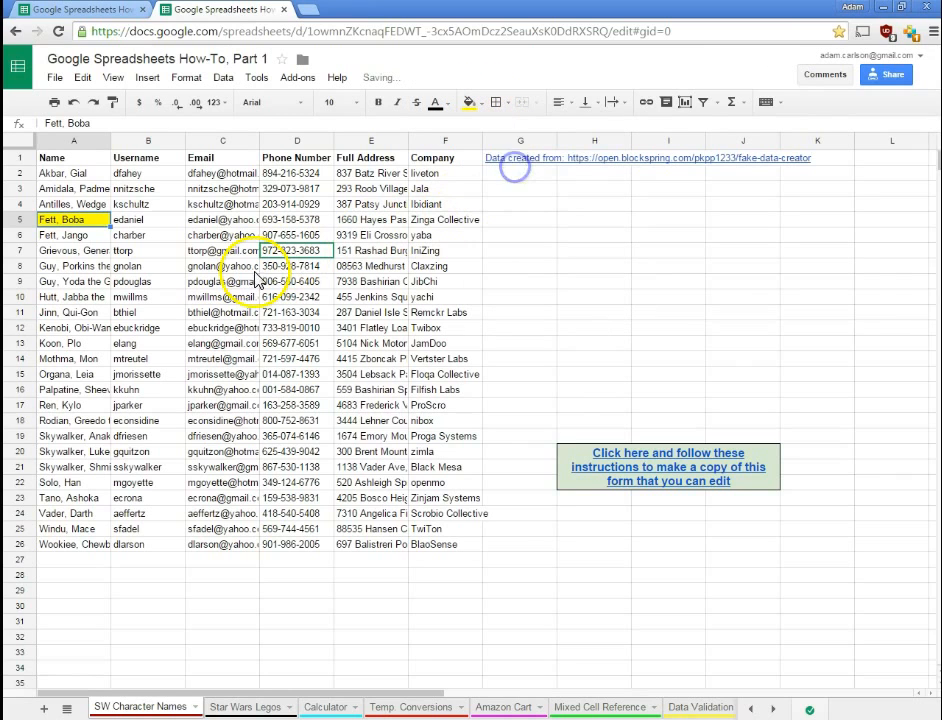
- Fill cell A16 with a green background colour and cell A20 with cyan
left_click(55, 389)
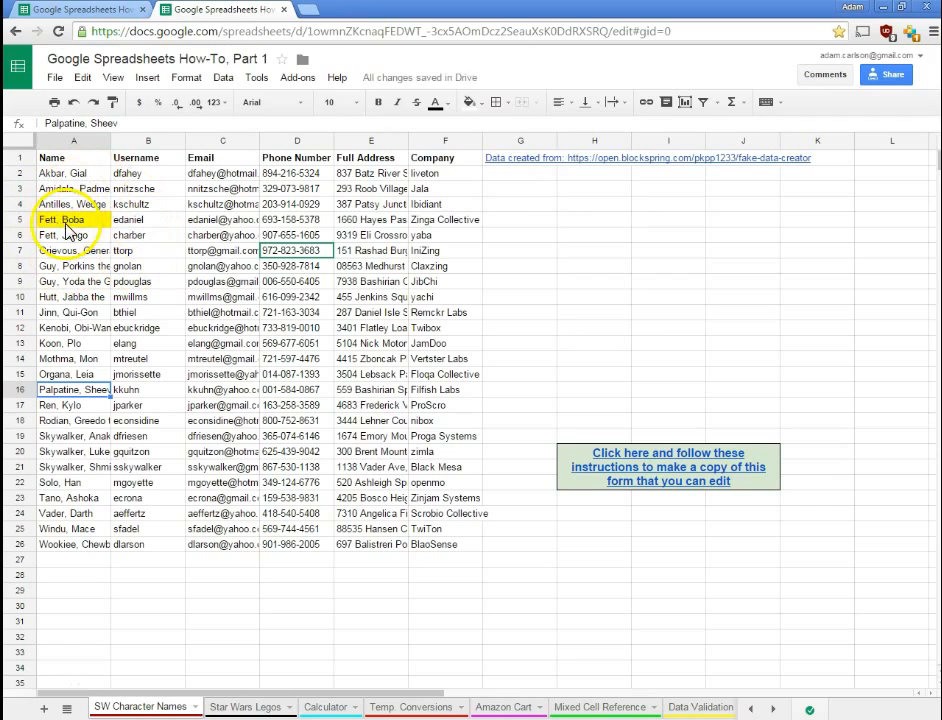
left_click(472, 102)
left_click(532, 168)
left_click(78, 452)
left_click(474, 102)
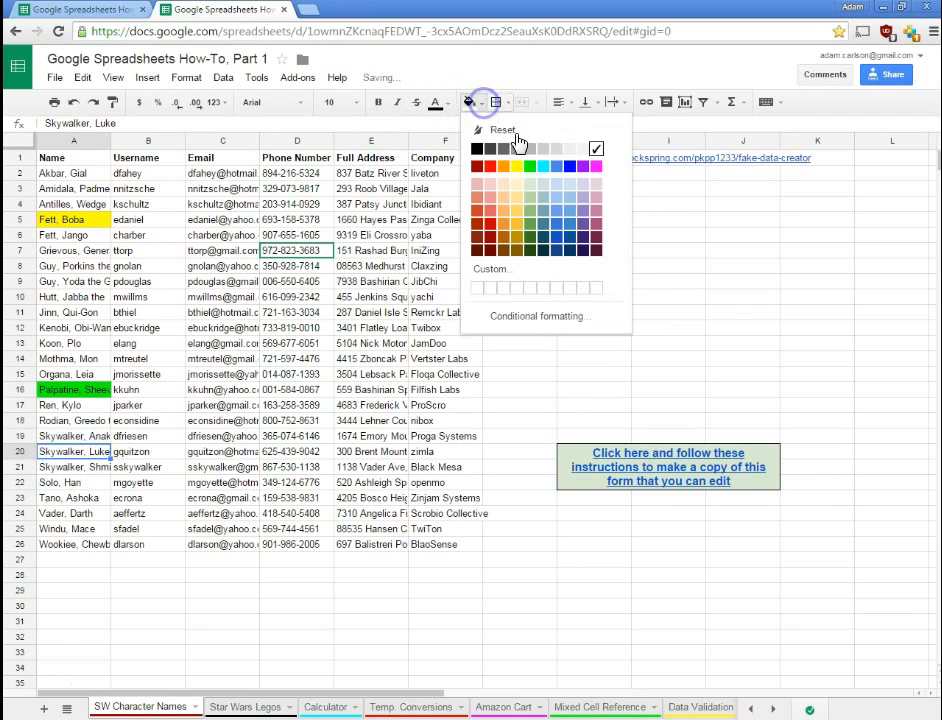
left_click(545, 166)
left_click(70, 499)
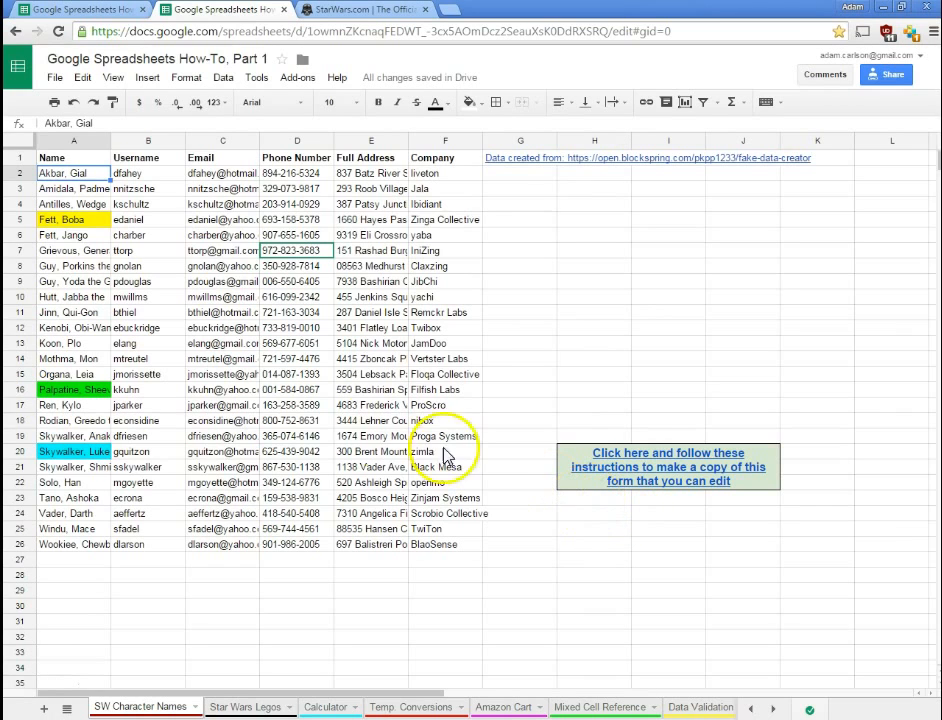
- Copy the web address of the open StarWars.com page for linking cell A11, and return to the spreadsheet
left_click(64, 315)
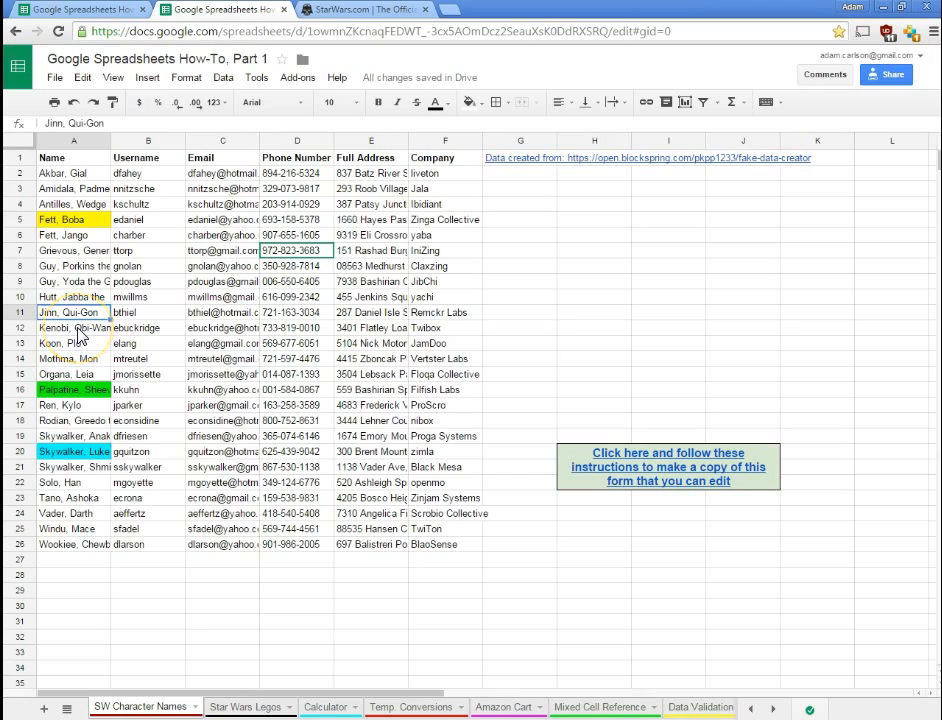
key("ctrl+k")
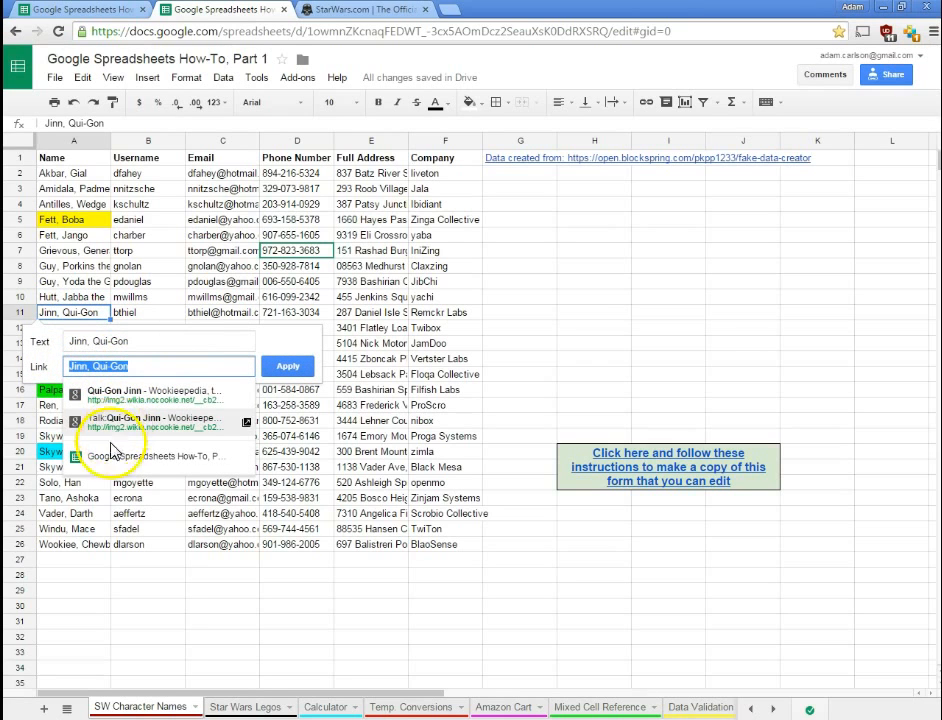
left_click(355, 9)
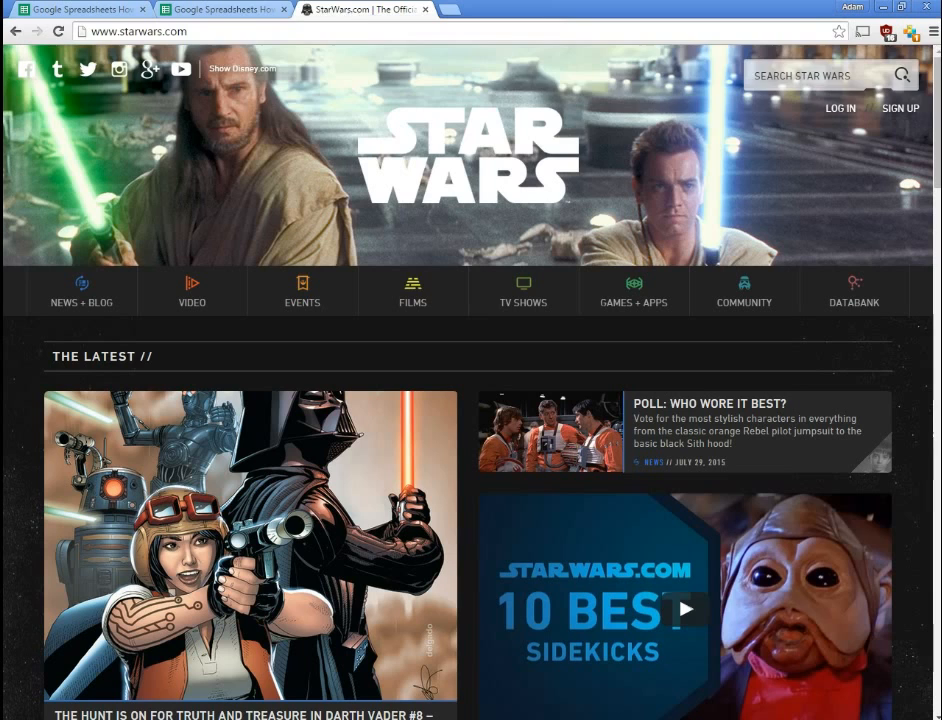
left_click(249, 32)
key("ctrl+c")
left_click(190, 11)
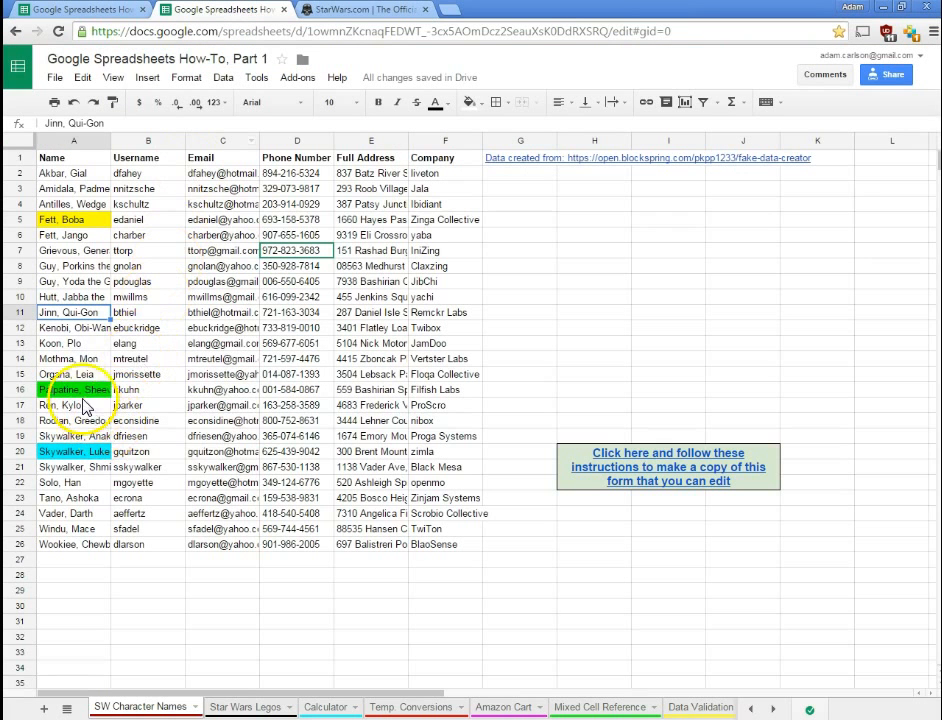
left_click(82, 318)
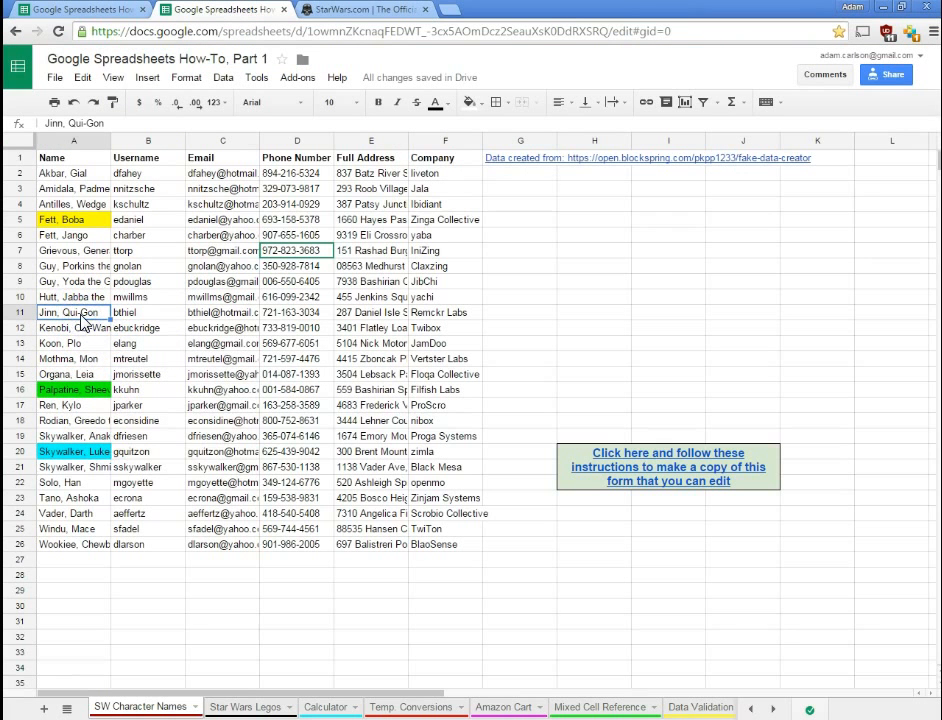
key("ctrl+k")
key("ctrl+v")
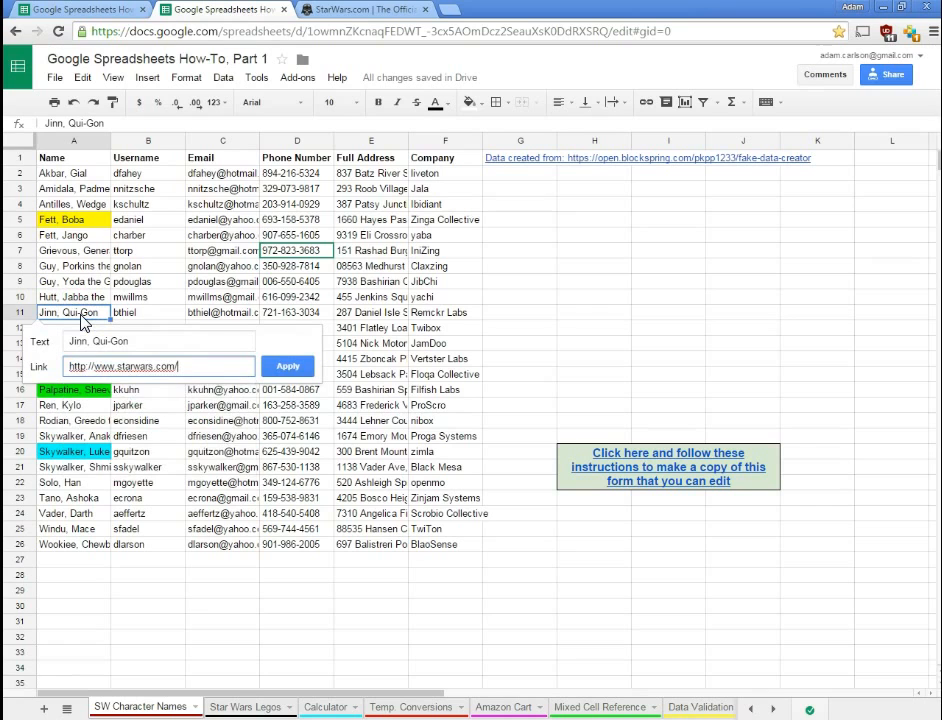
left_click(288, 367)
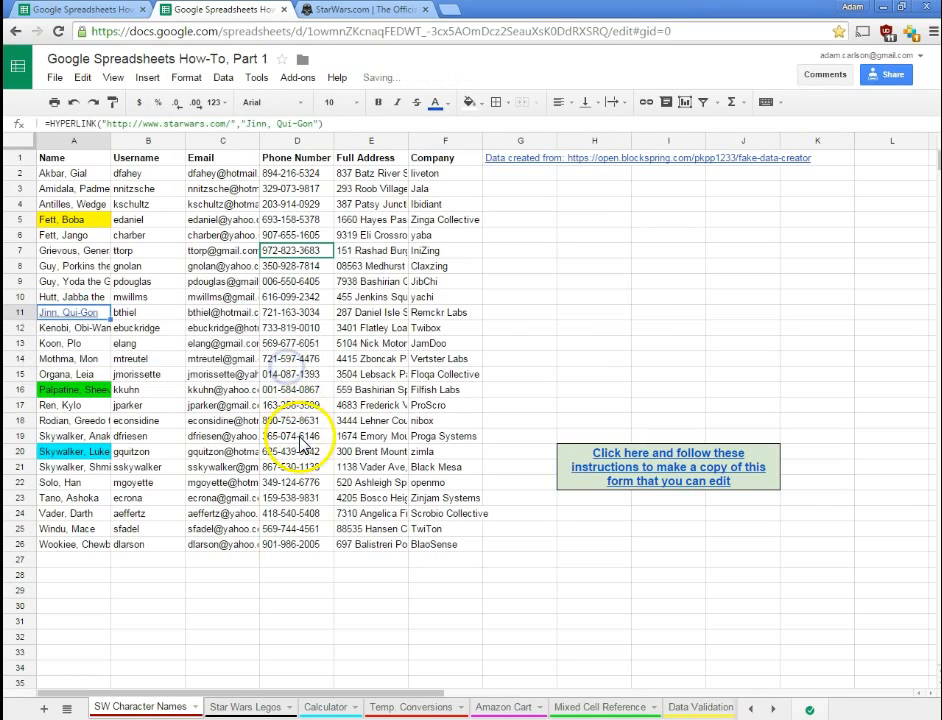
left_click(304, 437)
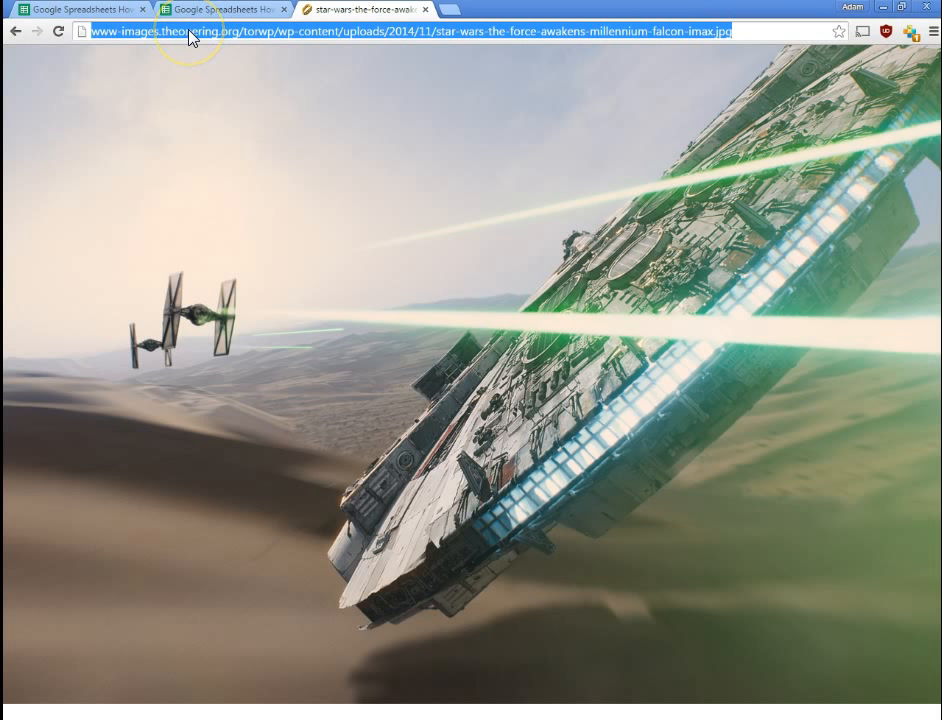
left_click(92, 12)
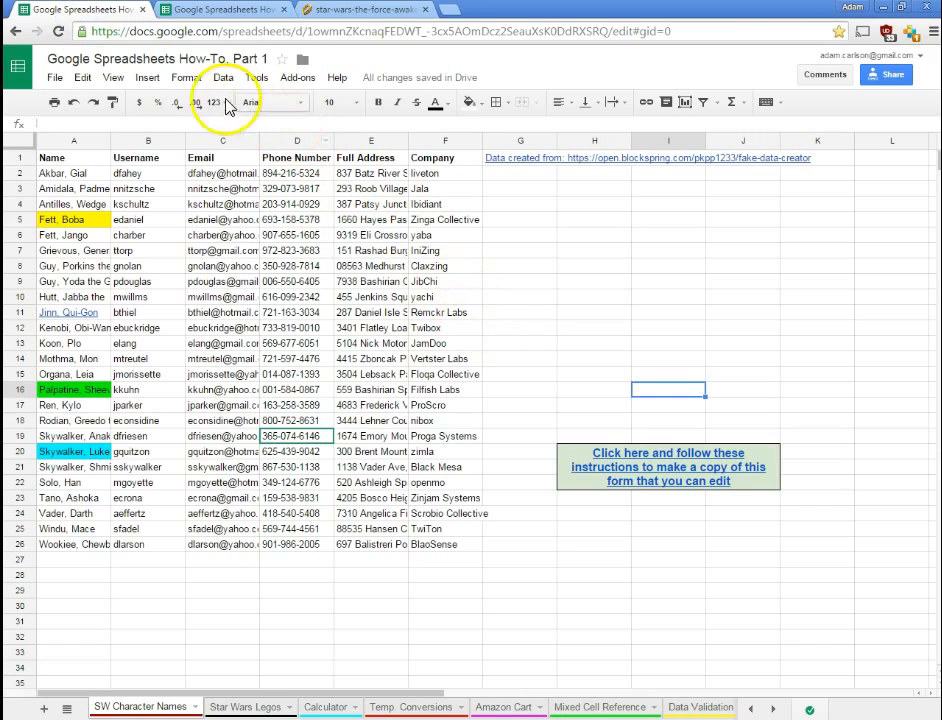
left_click(147, 78)
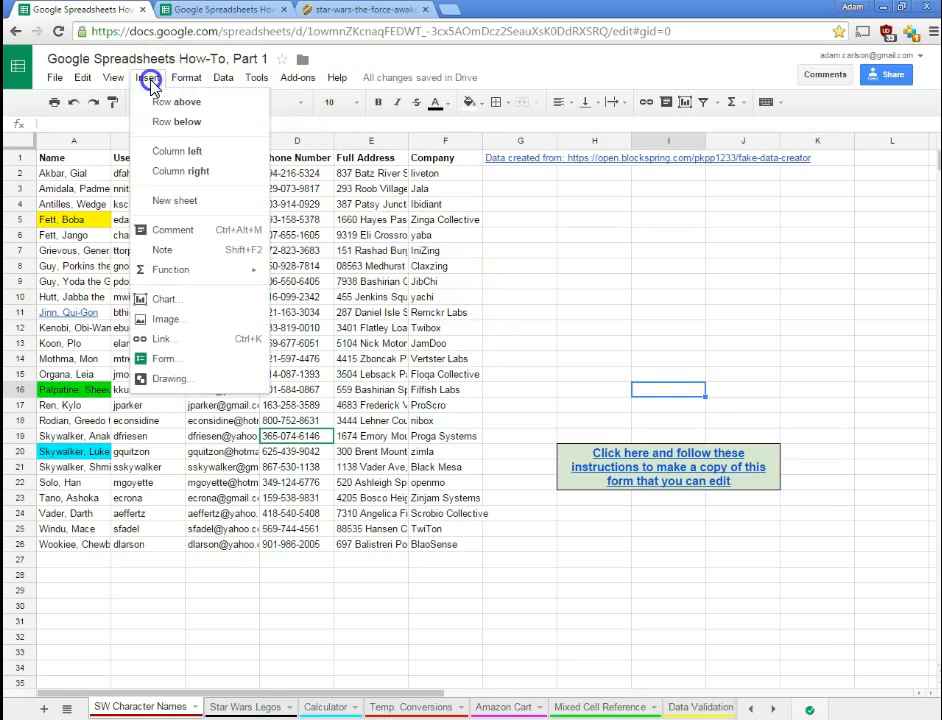
left_click(163, 319)
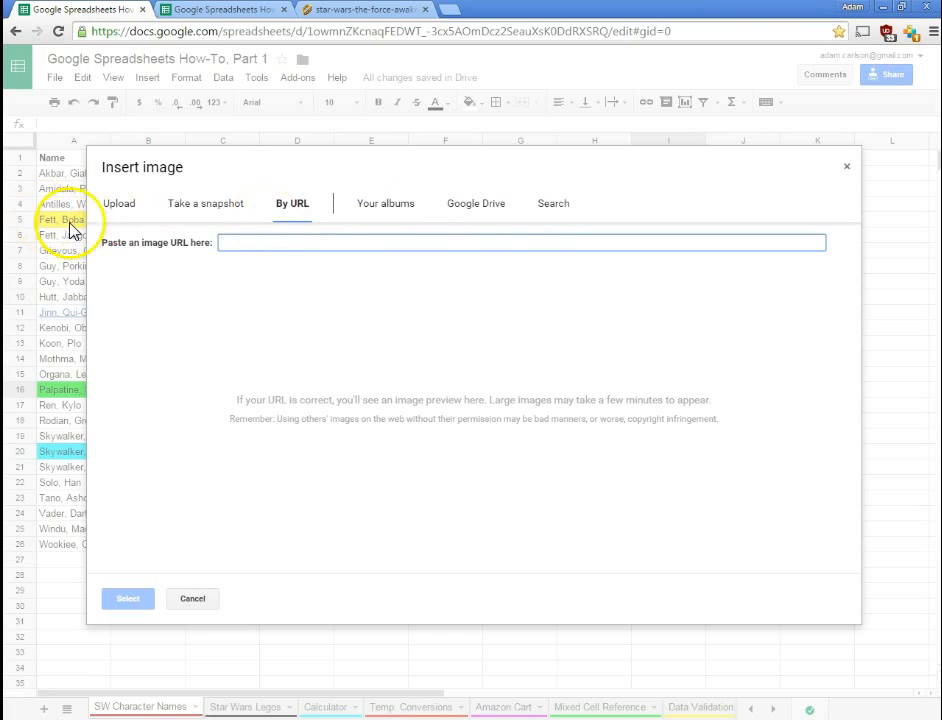
left_click(243, 245)
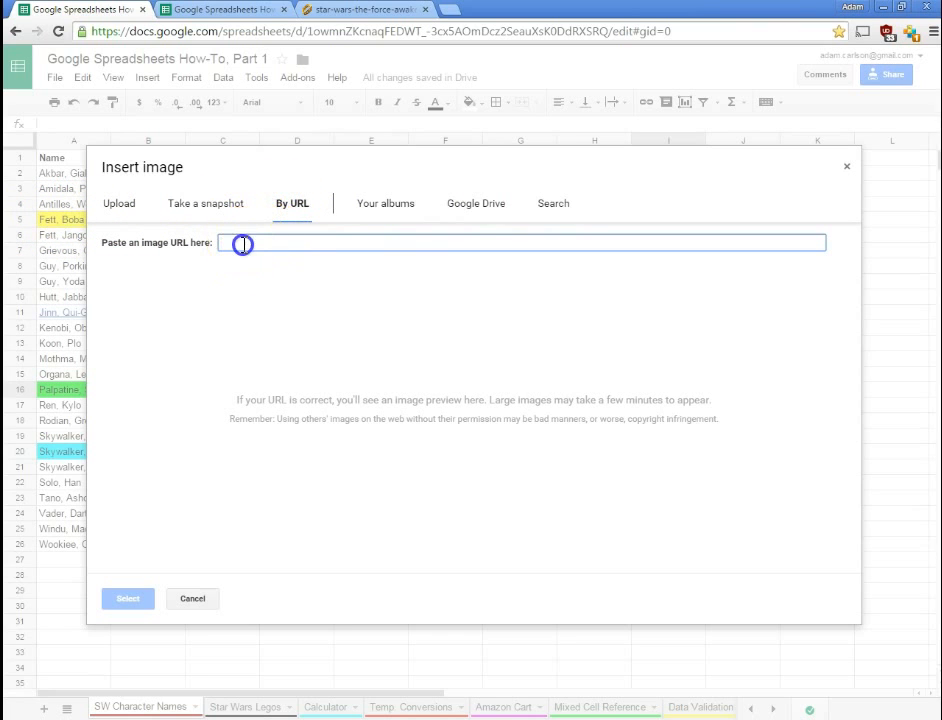
type("http://www-images.theonering.org/torwp/wp-content/uploads/2014/11/star-wars-the-force-awakens-millennium-falcon-imax.jpg")
left_click(120, 598)
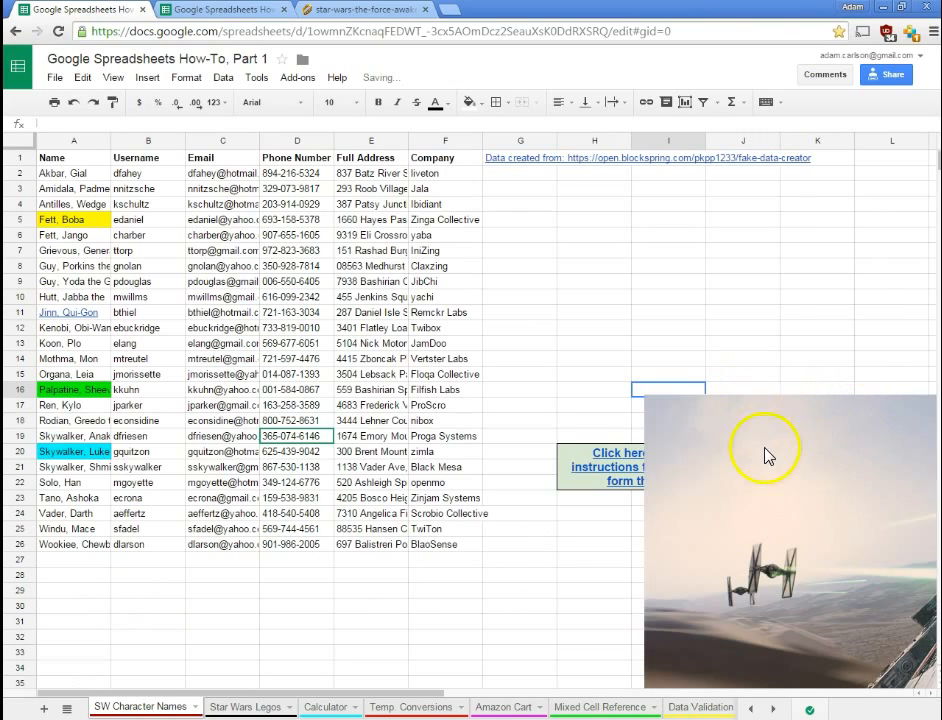
- Shrink the Millennium Falcon image and place it in the empty area above the green instructions box
left_click(840, 438)
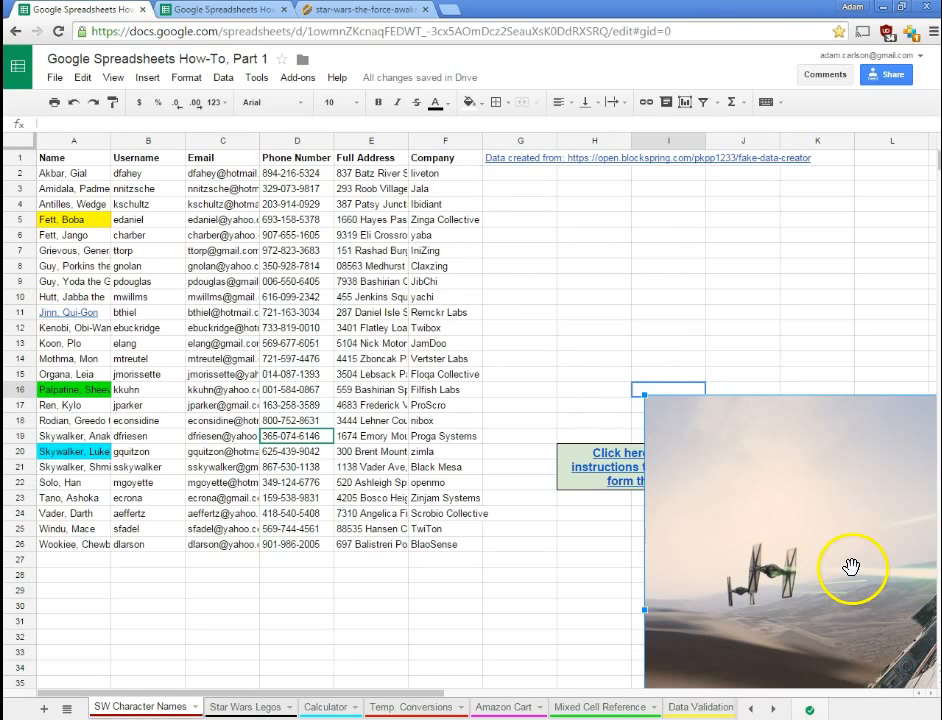
left_click_drag(862, 635, 290, 330)
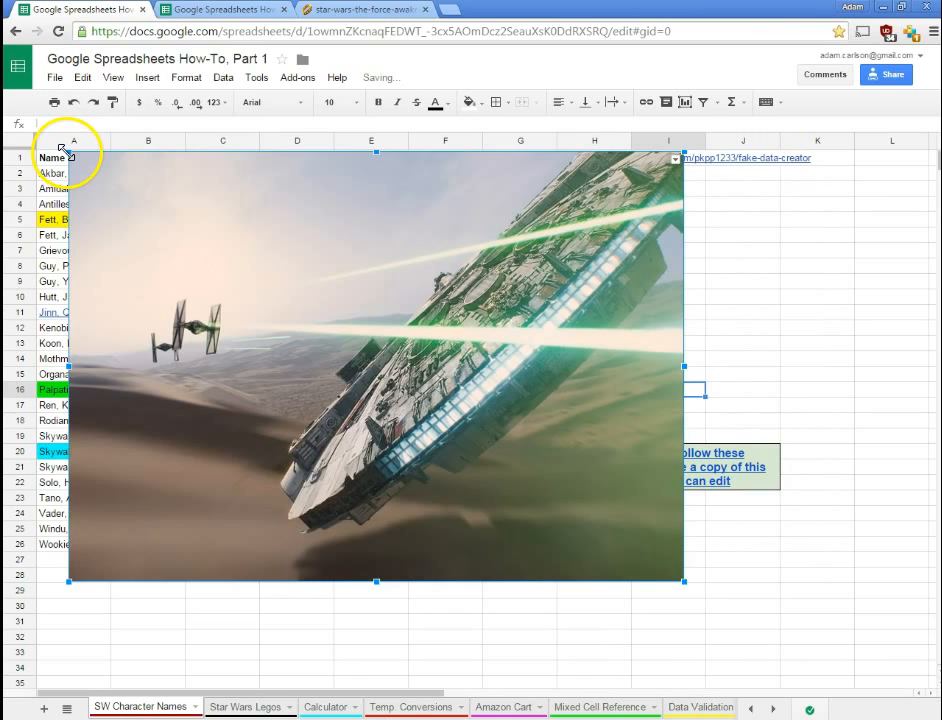
left_click_drag(62, 148, 500, 517)
left_click_drag(600, 535, 607, 272)
left_click_drag(691, 318, 774, 378)
left_click(862, 436)
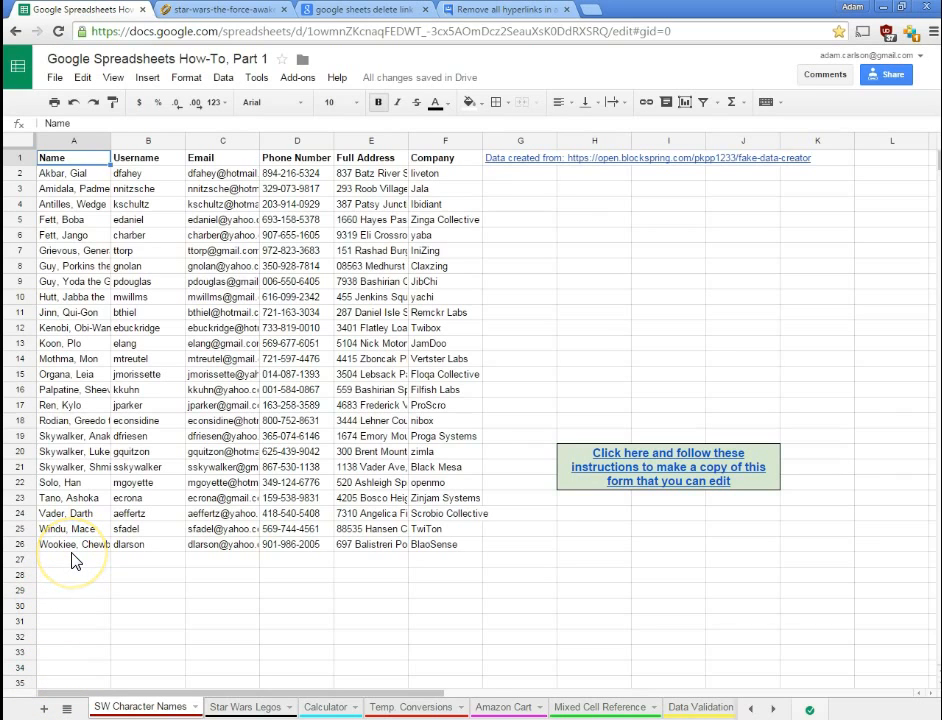
- Walk down the Name column one cell at a time from A1 to the last name in A26
key("Down")
key("Down")
key("Down")
key("Down")
key("Down")
key("Down")
key("Down")
key("Down")
key("Down")
key("Down")
key("Down")
key("Down")
key("Down")
key("Down")
key("Down")
key("Down")
key("Down")
key("Down")
key("Down")
key("Down")
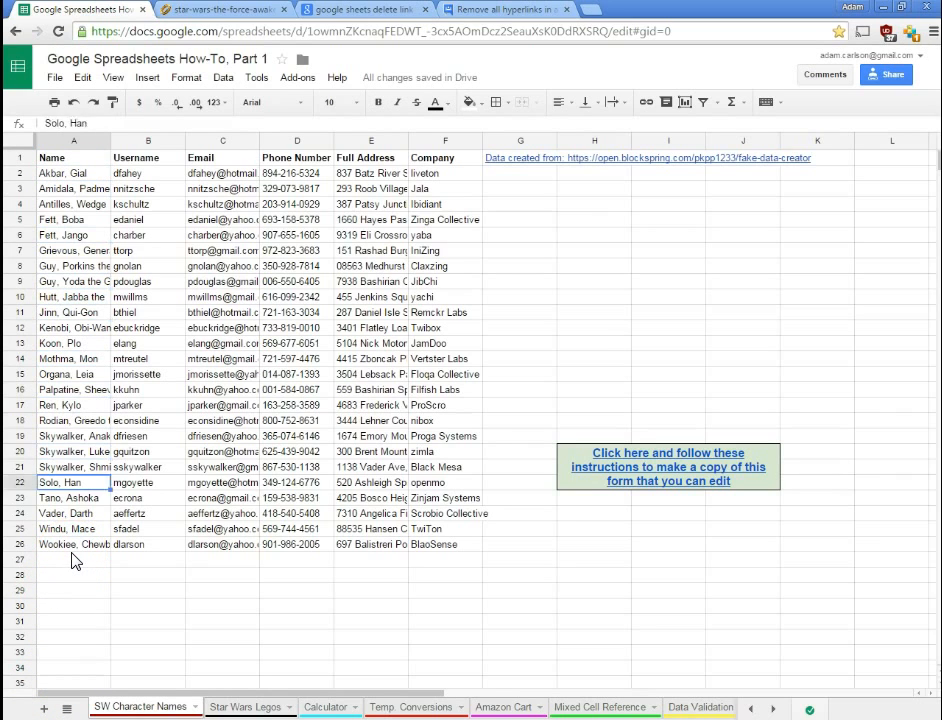
key("Down")
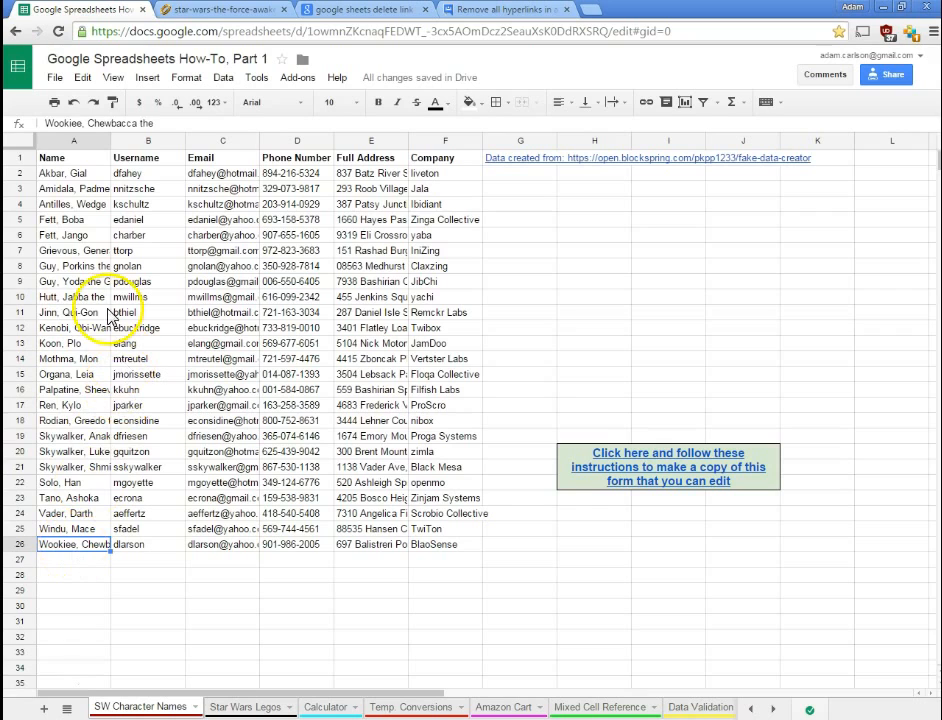
- Jump from A1 straight to the last name in column A, and go across row 26 to the Company column and back
left_click(48, 157)
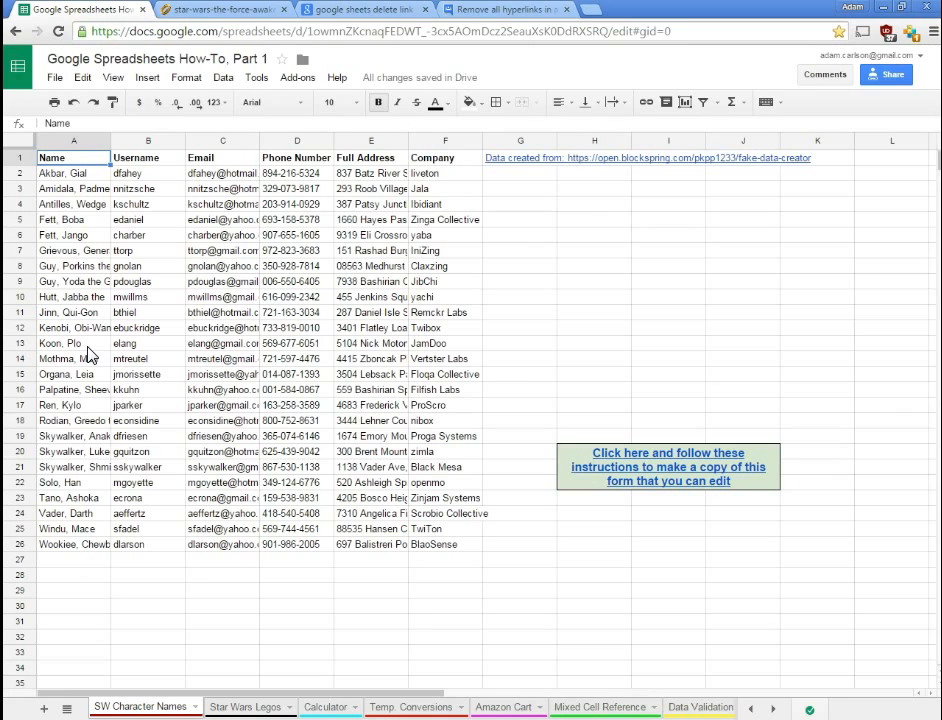
key("ctrl+Down")
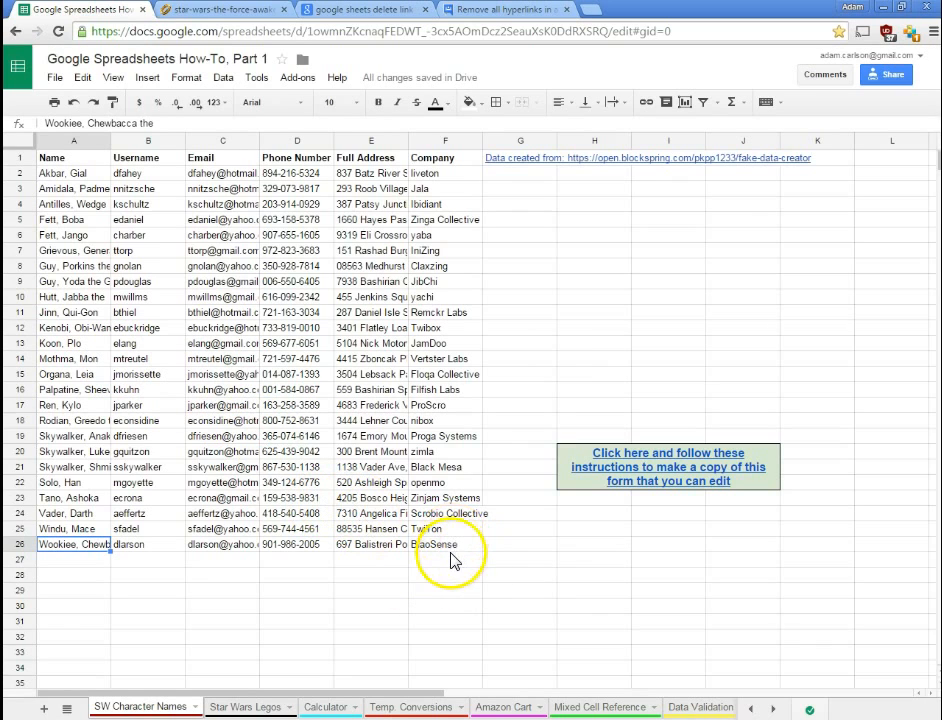
key("Right")
key("Right")
key("Right")
key("Right")
key("Right")
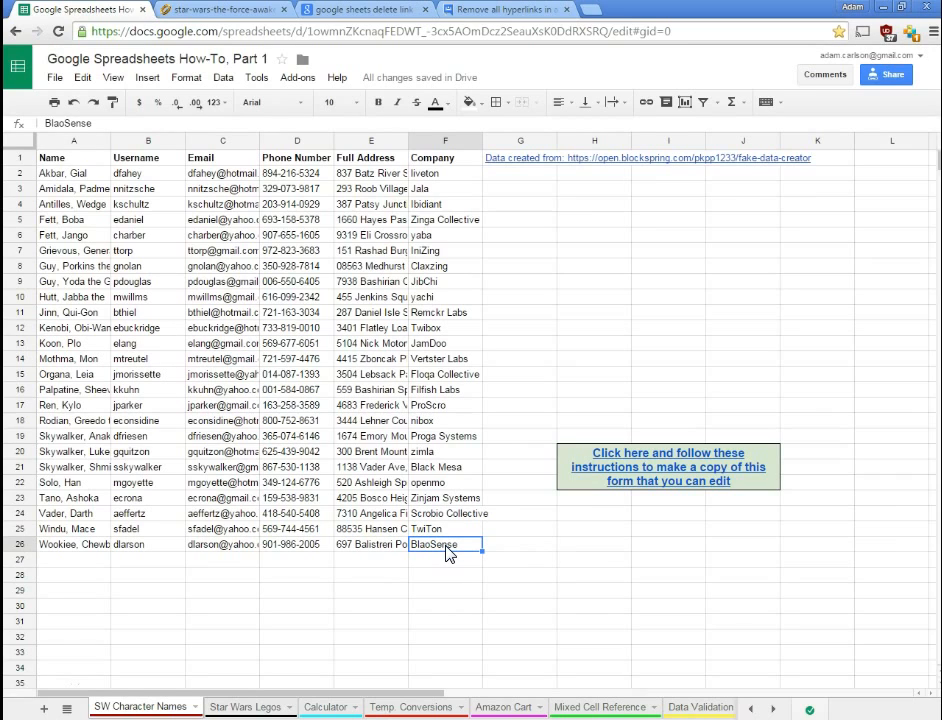
key("Left")
key("Left")
key("Left")
key("Left")
key("Left")
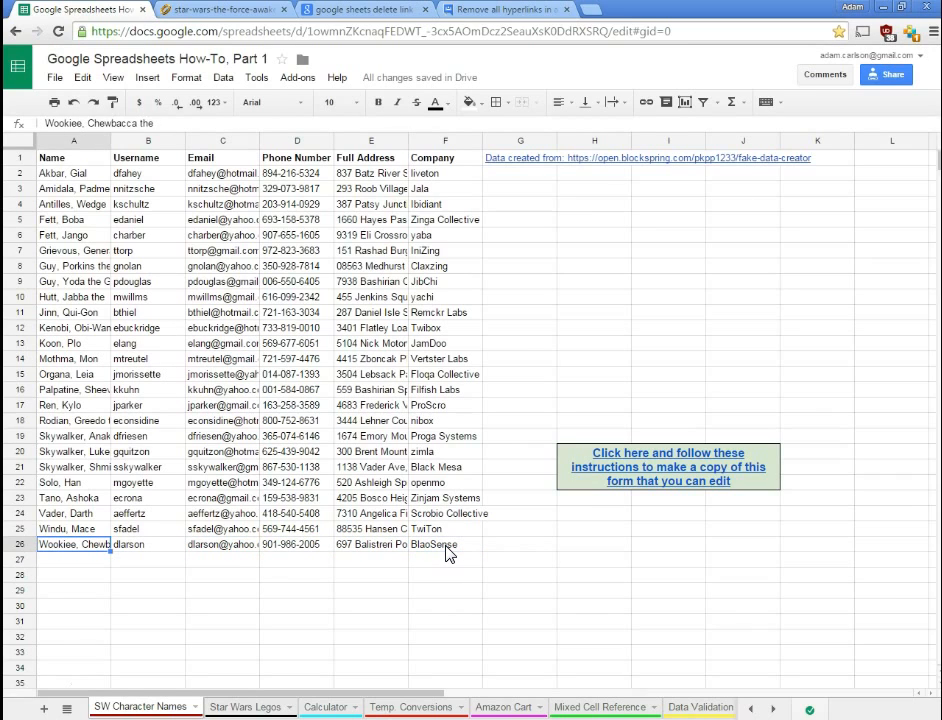
- Jump around the edges of the filled data block, starting at F26 and ending at A1
left_click(447, 548)
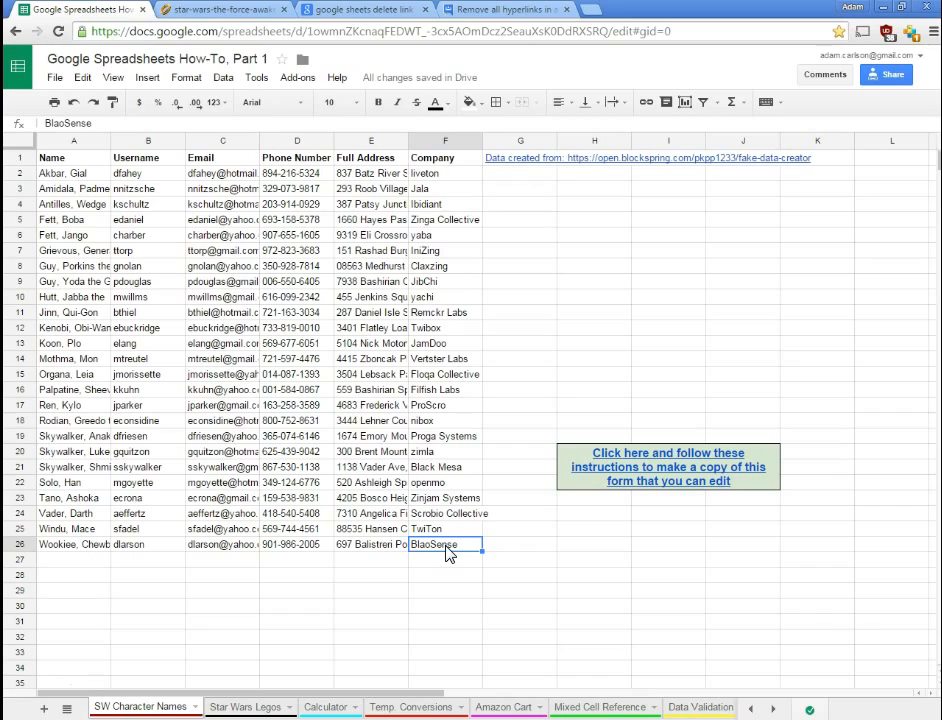
key("ctrl+Up")
key("ctrl+Left")
key("ctrl+Down")
key("ctrl+Right")
key("ctrl+Up")
key("ctrl+Left")
key("ctrl+Right")
key("ctrl+Left")
key("ctrl+Right")
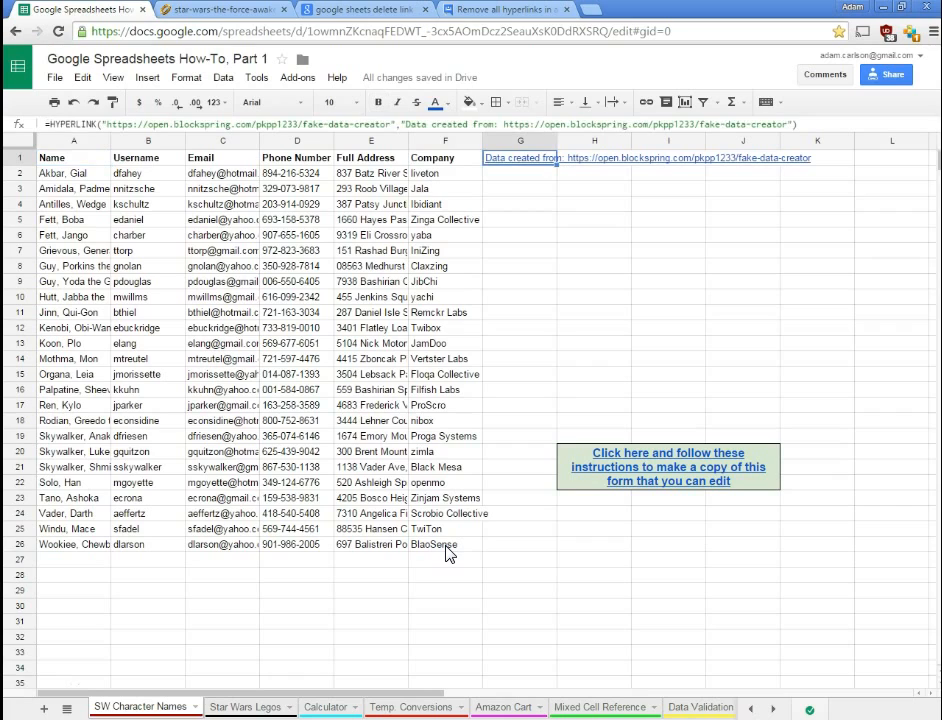
key("ctrl+Left")
key("ctrl+Left")
key("ctrl+Down")
key("ctrl+Up")
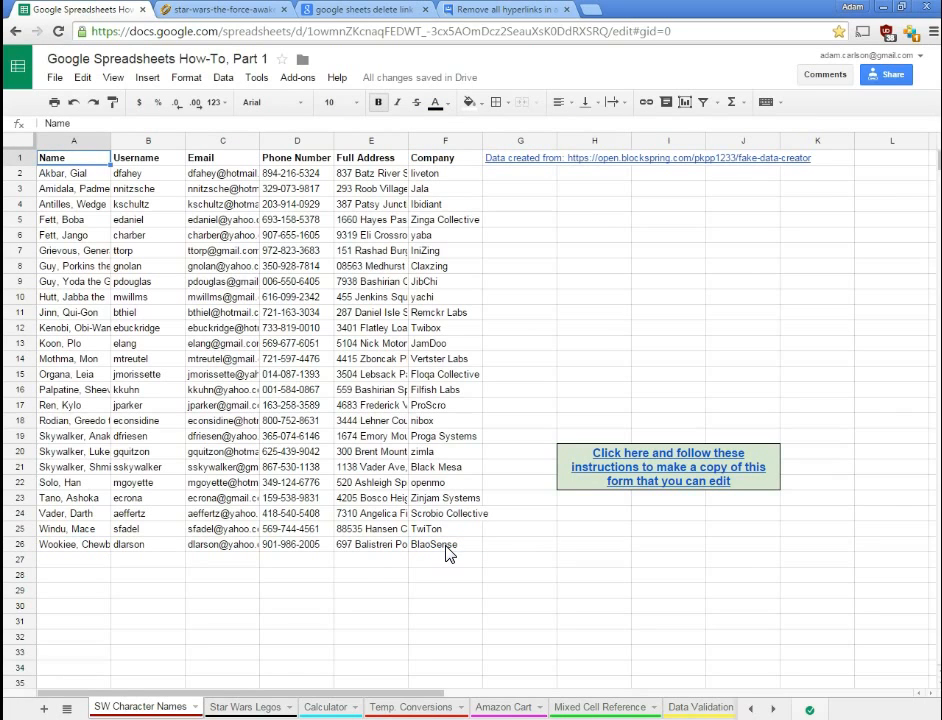
- Try a yellow fill on all the names in A2:A26 and undo it
key("Down")
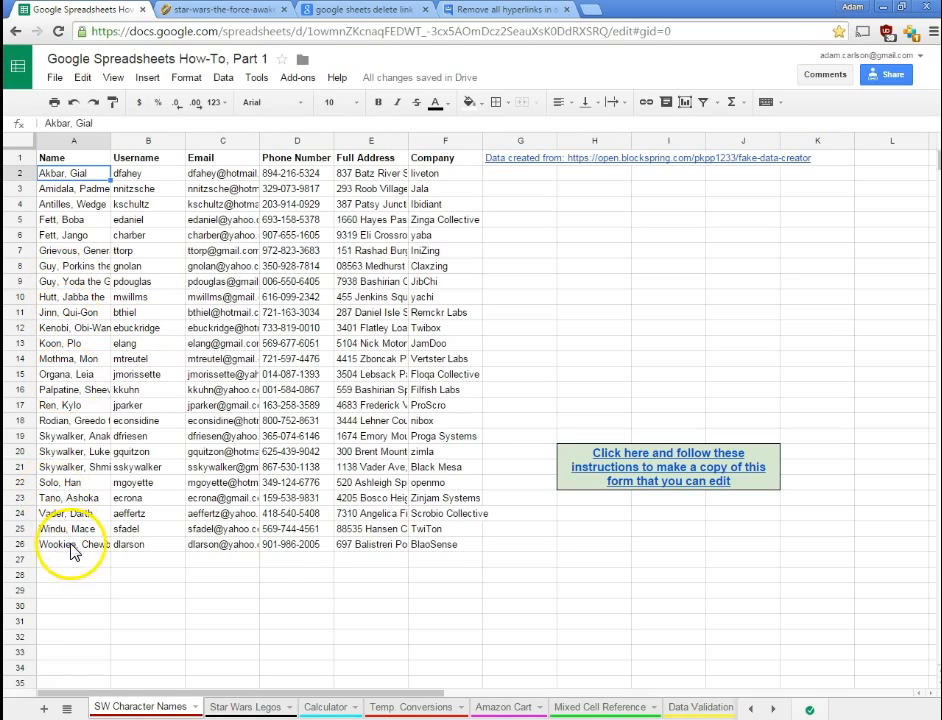
key("ctrl+Down")
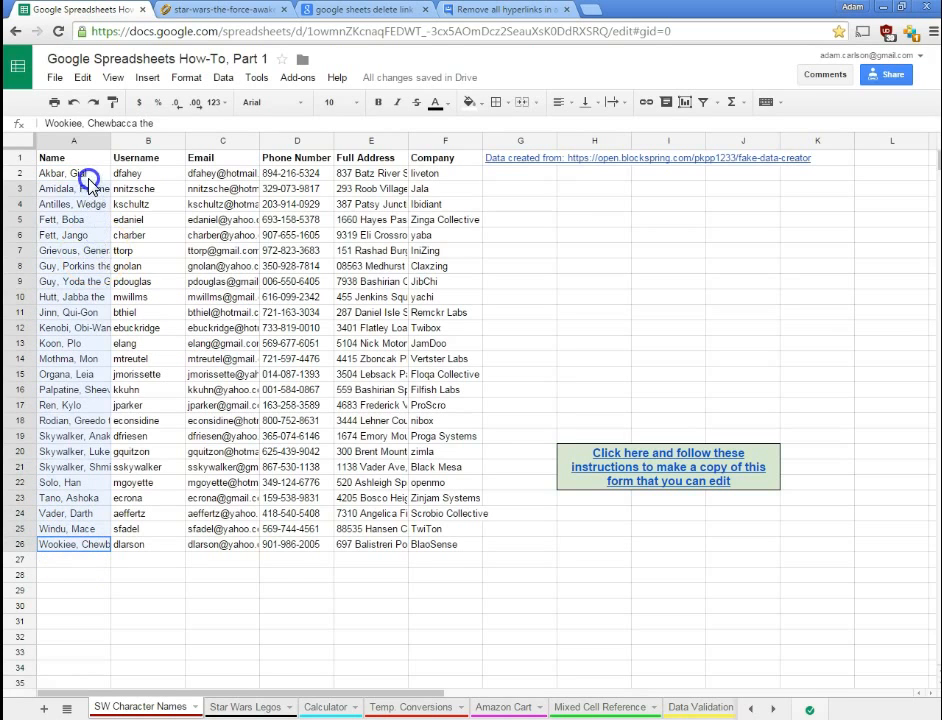
left_click(80, 173, "shift")
left_click(472, 102)
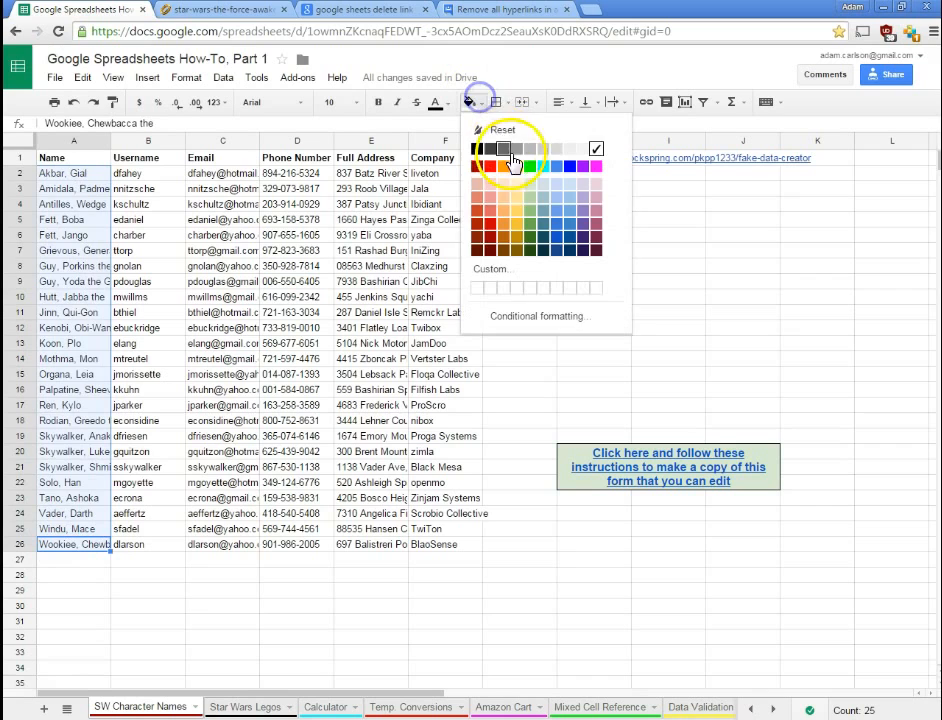
left_click(505, 160)
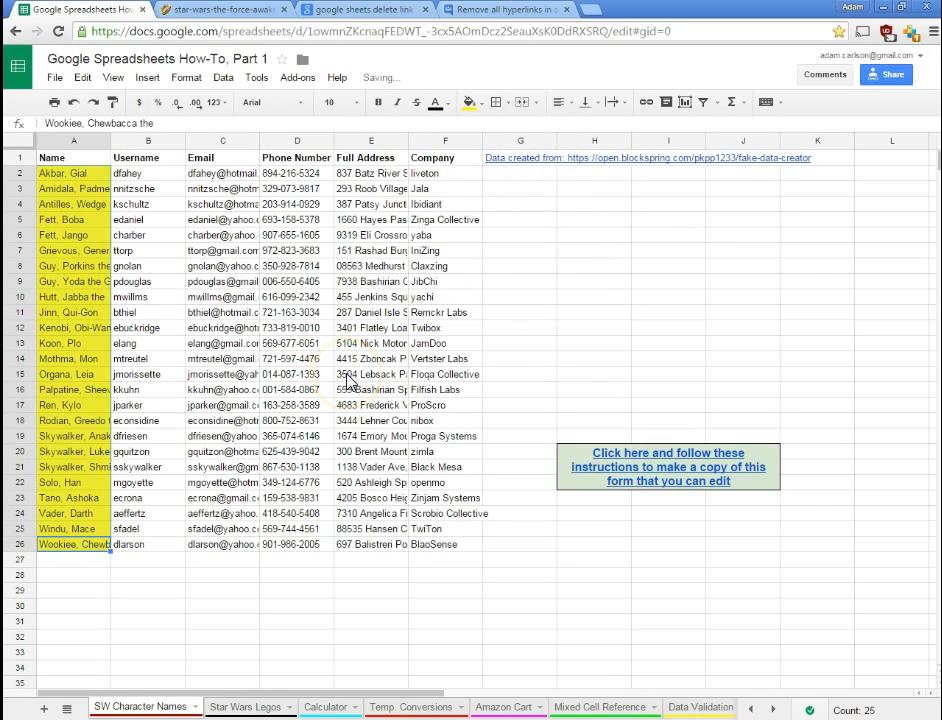
key("ctrl+z")
left_click(135, 280)
- Select the data range A2:F26 by extending the selection from A2 down to row 26 and across to the Company column
left_click(78, 173)
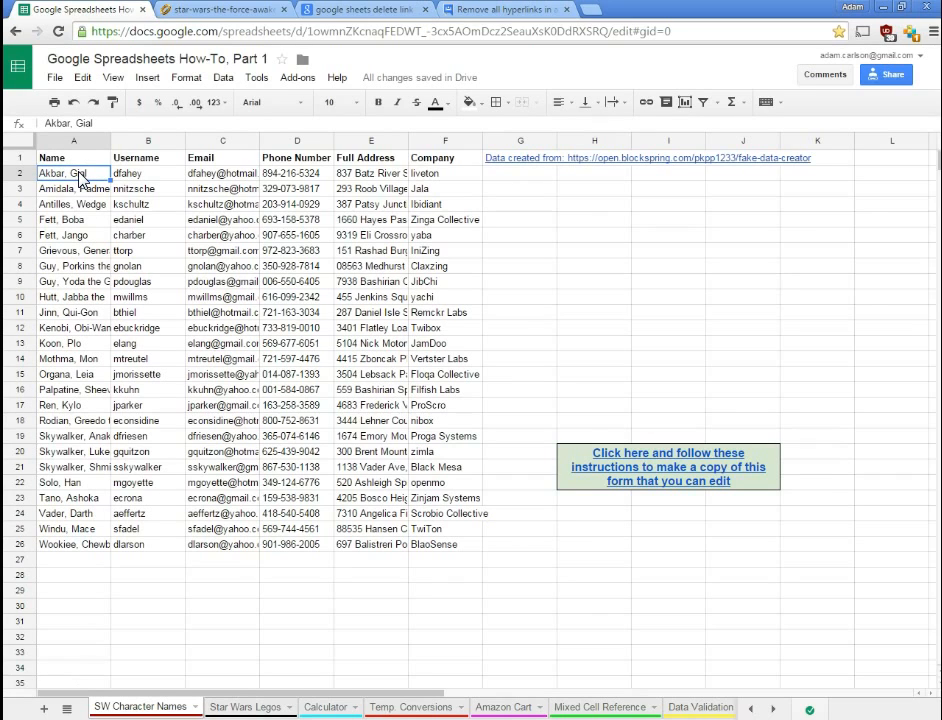
key("shift+Down")
key("shift+Down")
key("shift+Down")
key("shift+Down")
key("shift+Down")
key("shift+Down")
key("shift+Down")
key("shift+Down")
key("shift+Down")
key("shift+Down")
key("shift+Down")
key("shift+Down")
key("shift+Down")
key("shift+Down")
key("shift+Down")
key("shift+Down")
key("shift+Down")
key("shift+Down")
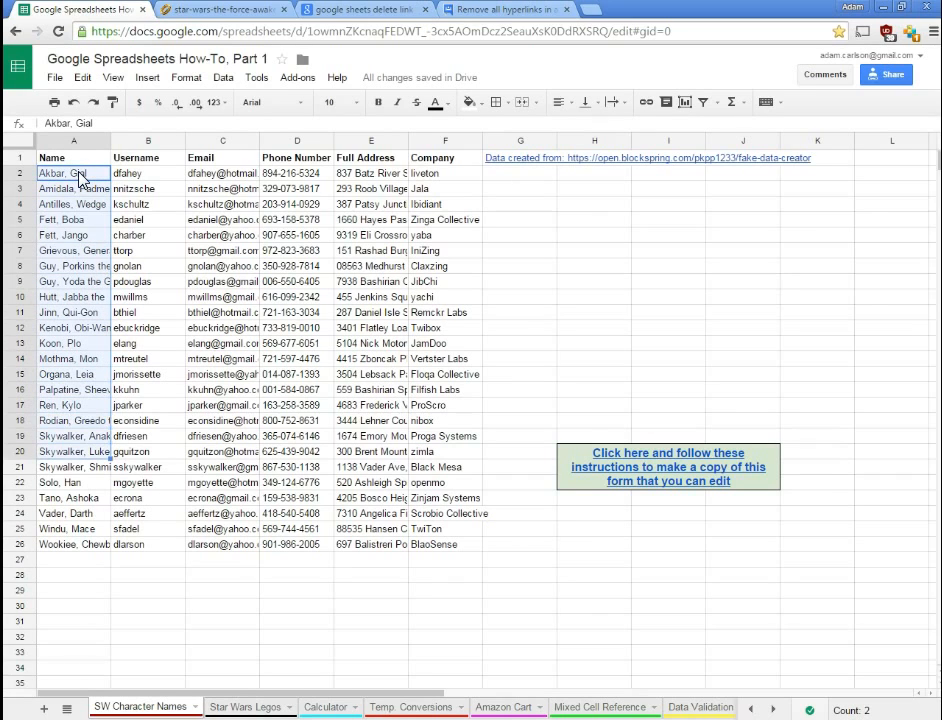
key("shift+Down")
key("shift+Down")
key("shift+Down")
key("shift+Down")
key("shift+Down")
key("shift+Down")
key("shift+Right")
key("shift+Right")
key("shift+Right")
key("shift+Right")
key("shift+Right")
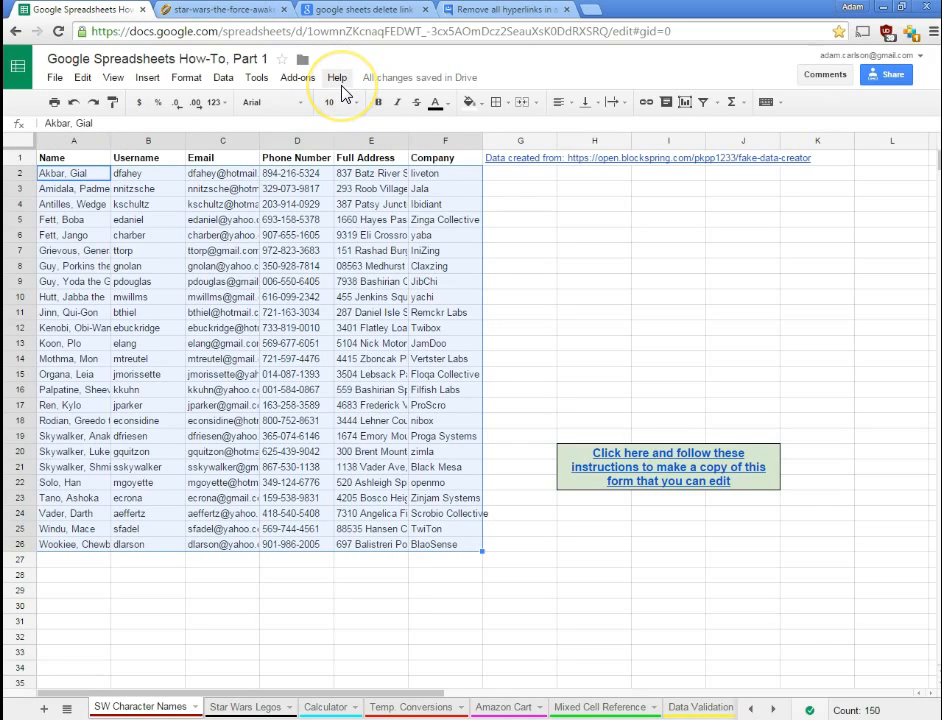
- Try italic and then underline on the data range A2:F26, removing each again, and return to A2
key("ctrl+i")
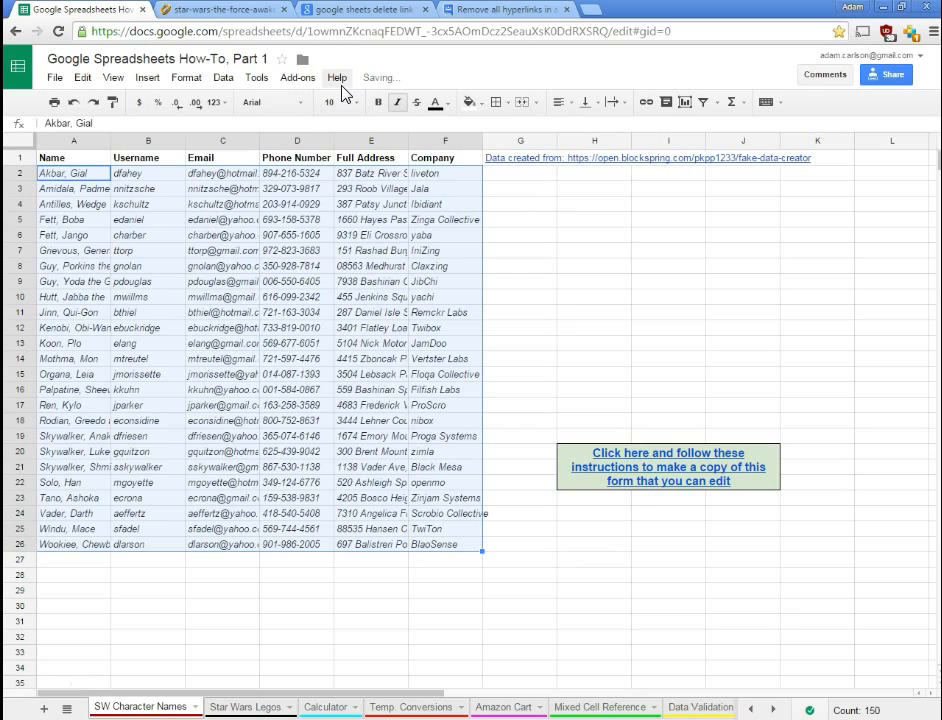
key("ctrl+i")
key("ctrl+u")
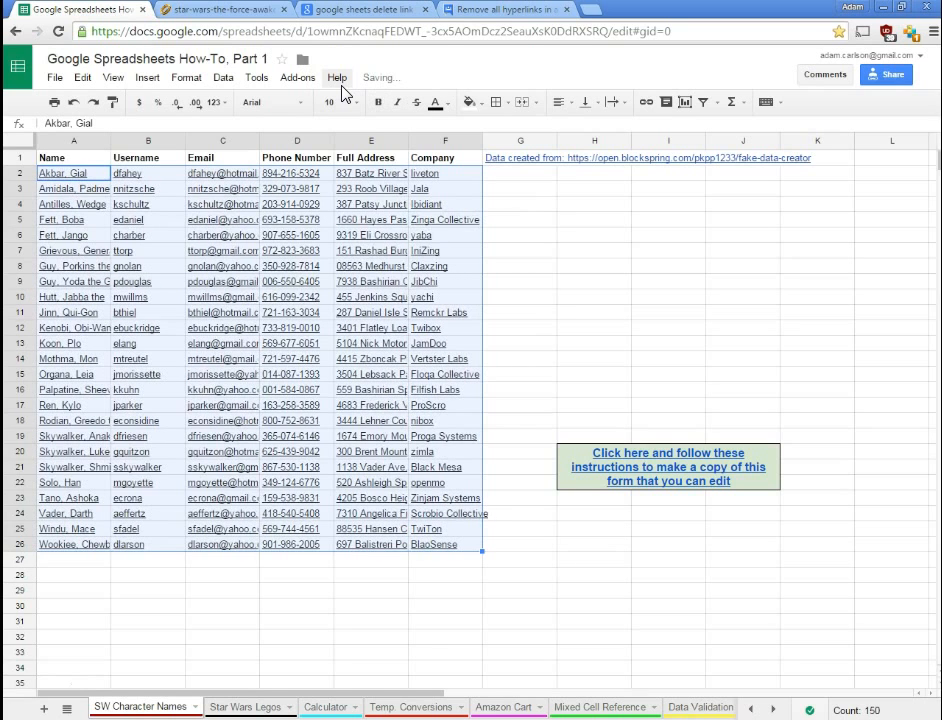
key("ctrl+u")
key("Left")
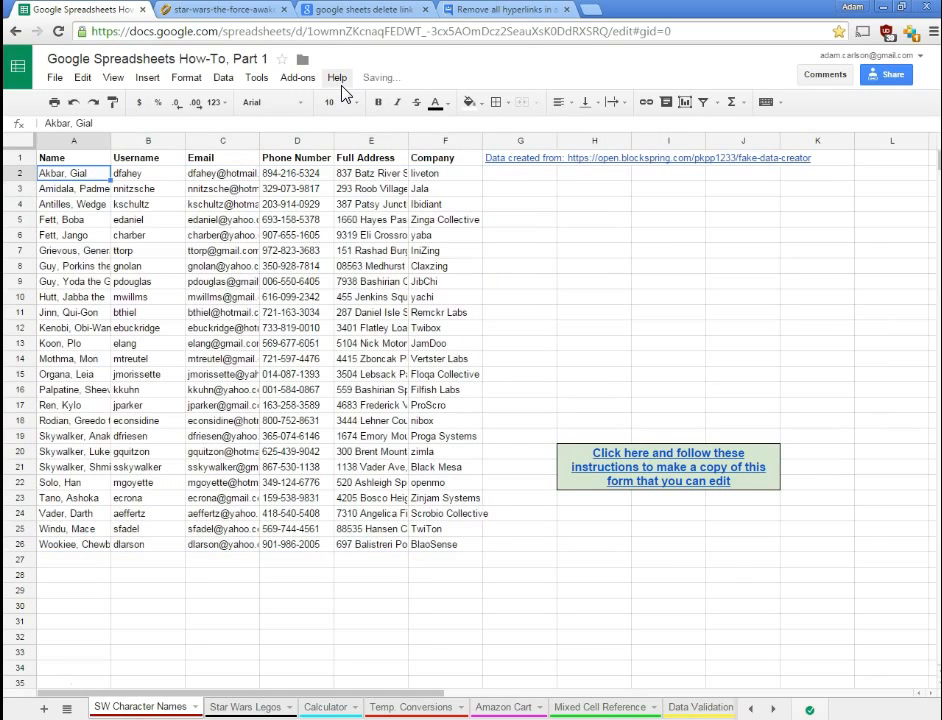
- Practise extending the selection from A2 down column A one cell at a time and shrinking it back to A2
key("shift+Down")
key("shift+Down")
key("shift+Down")
key("shift+Down")
key("shift+Down")
key("shift+Up")
key("shift+Up")
key("shift+Up")
key("shift+Up")
key("shift+Up")
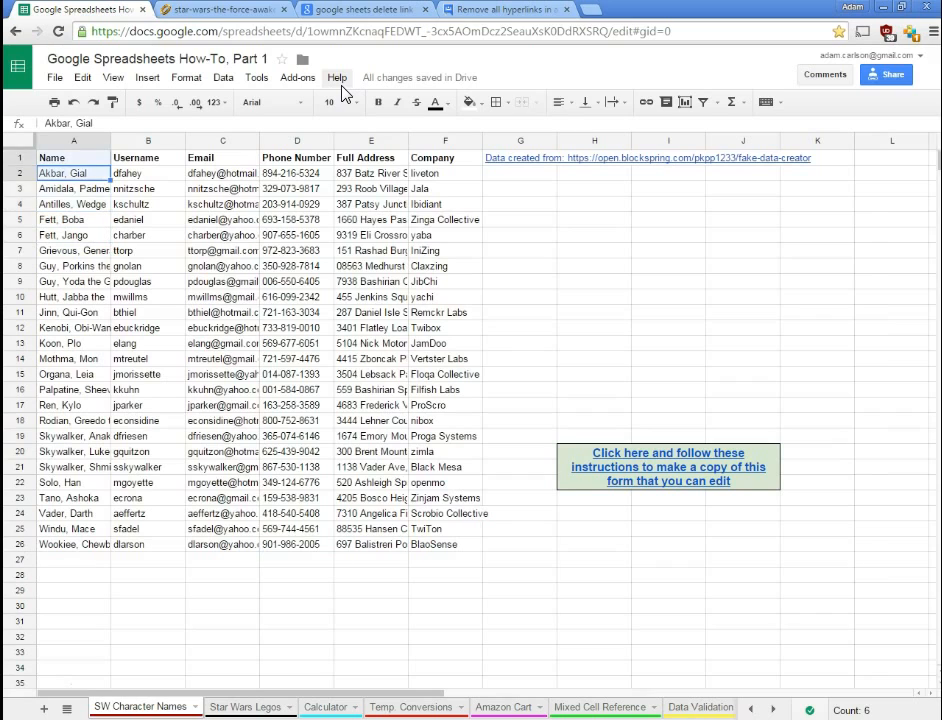
key("Down")
key("Up")
key("Up")
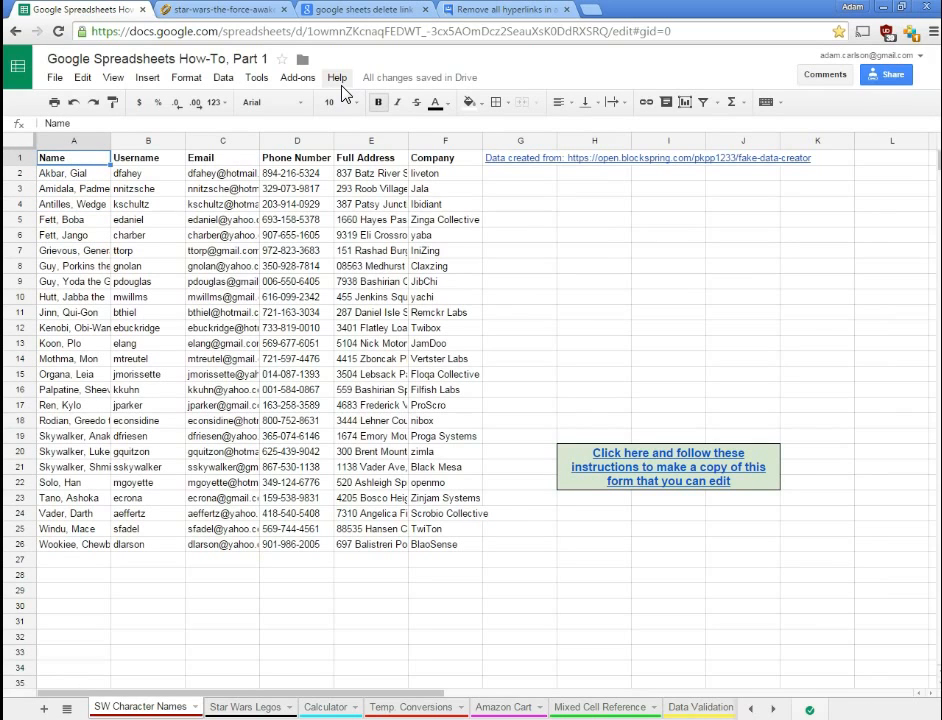
key("Down")
key("shift+Down")
key("shift+Down")
key("shift+Down")
key("shift+Down")
key("shift+Down")
key("shift+Down")
key("shift+Down")
key("shift+Down")
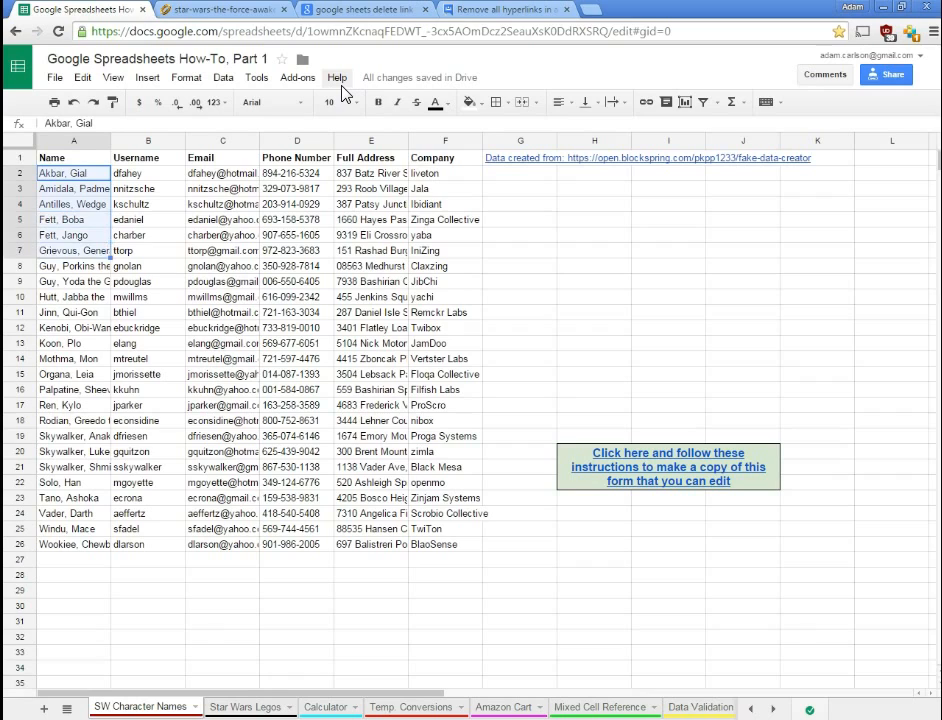
key("shift+Up")
key("shift+Up")
key("shift+Up")
key("shift+Up")
key("shift+Up")
key("shift+Up")
key("shift+Up")
key("shift+Up")
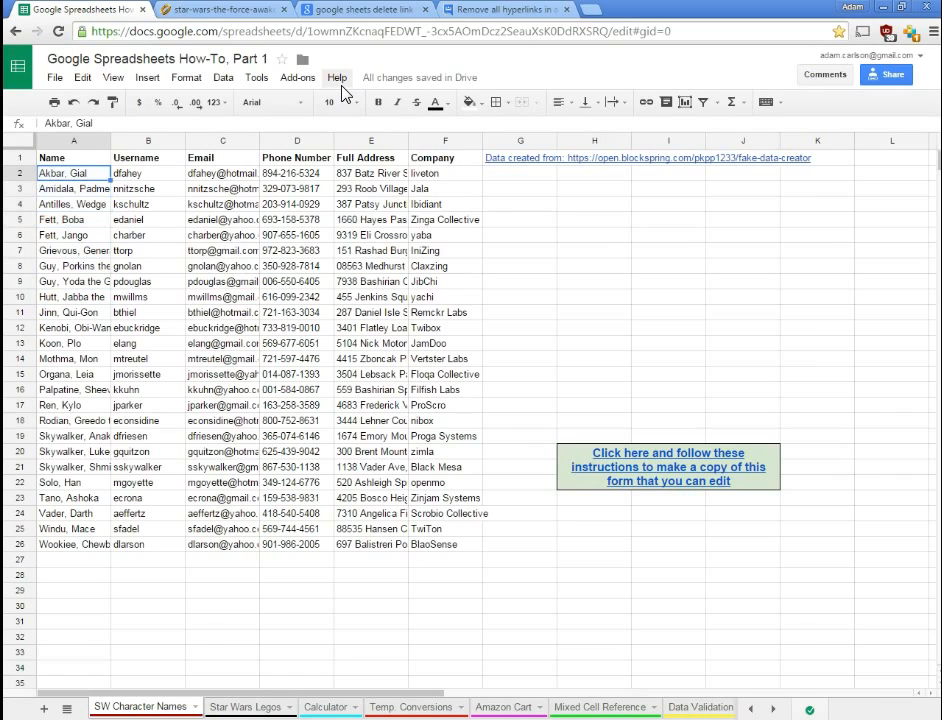
- Select all names from A2 to A26 in one jump and extend the selection across to the Company column
key("Up")
key("Down")
key("ctrl+shift+Down")
key("ctrl+shift+Up")
key("ctrl+shift+Down")
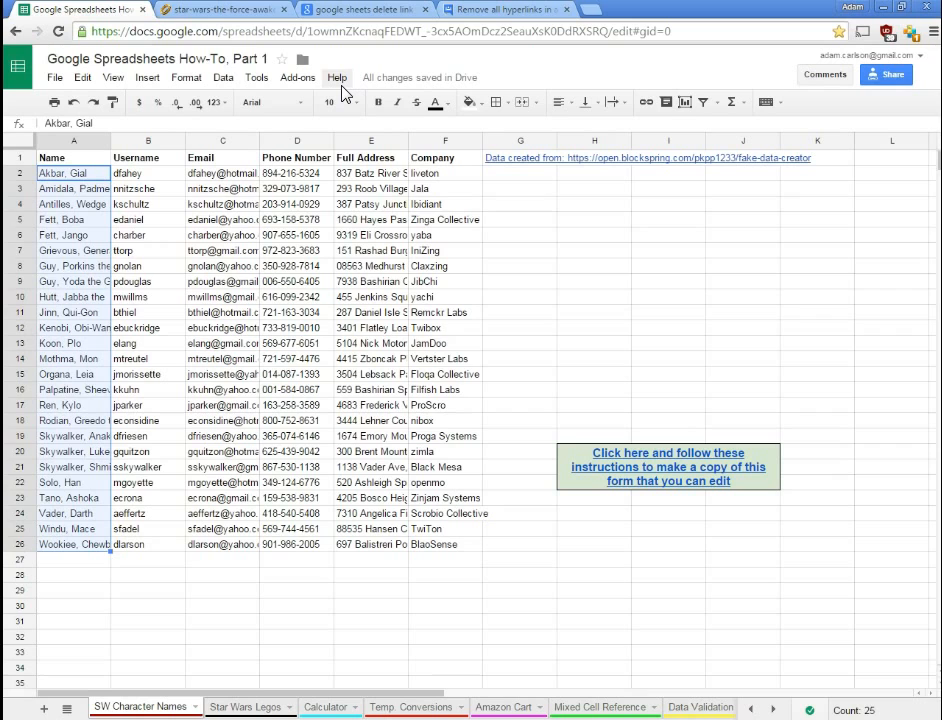
key("ctrl+shift+Right")
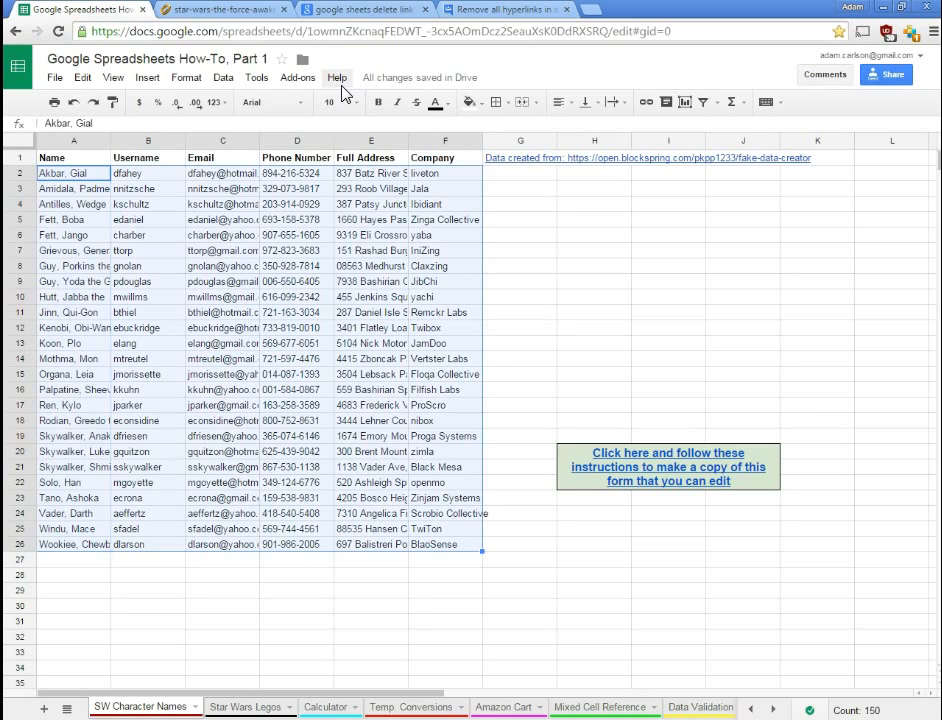
- Select A2:A26 again, widen the selection column by column to Company, and shrink it back to the Phone Number column
key("Up")
key("Down")
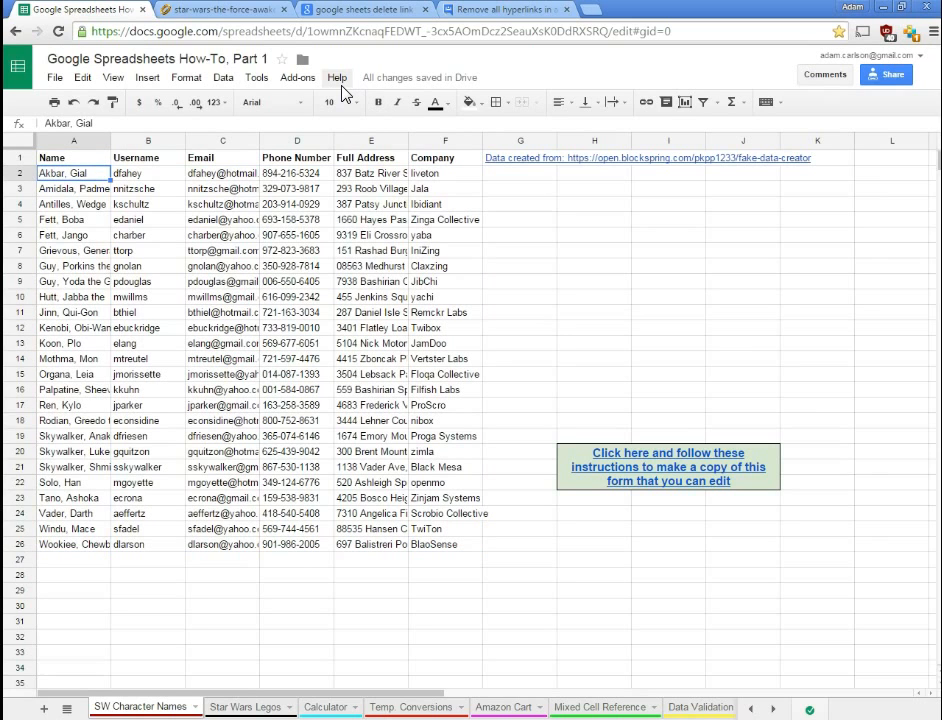
key("ctrl+shift+Down")
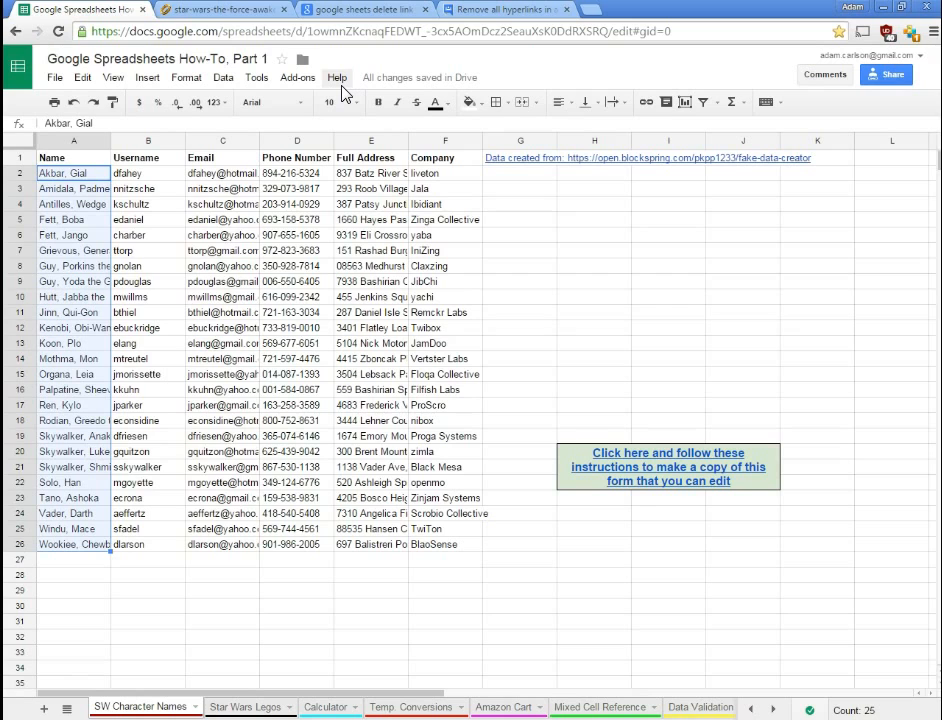
key("shift+Right")
key("shift+Right")
key("shift+Right")
key("shift+Right")
key("shift+Right")
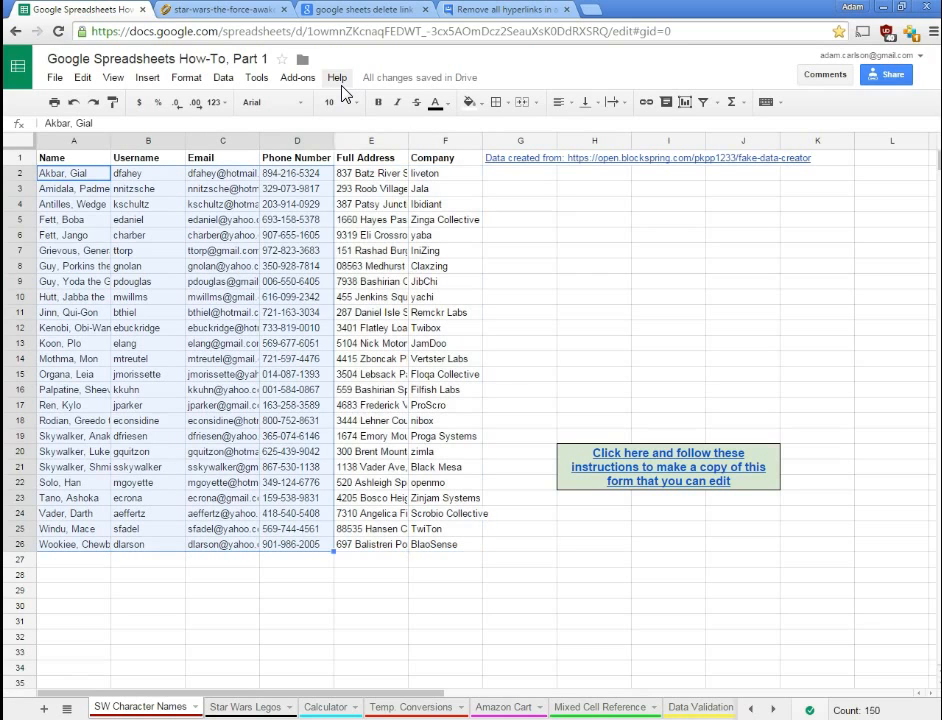
key("shift+Left")
key("shift+Left")
- Return to A2 and select the whole data block through F26
key("Up")
key("Down")
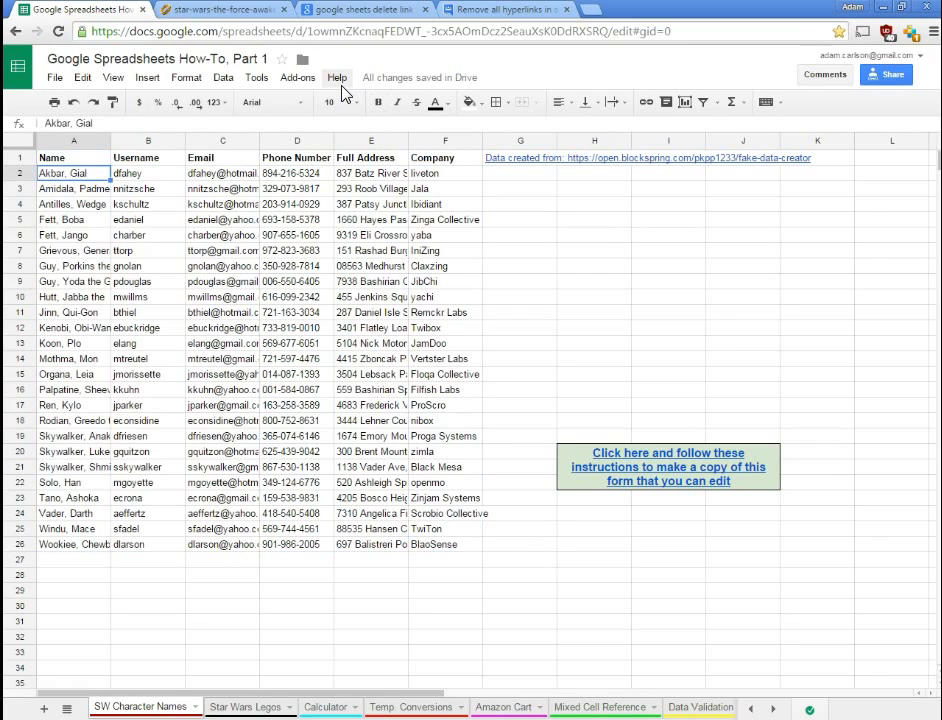
key("ctrl+shift+Down")
key("ctrl+shift+Right")
- Hide the sheet's gridlines and move cell by cell from F23 to the empty cell I26
left_click(118, 80)
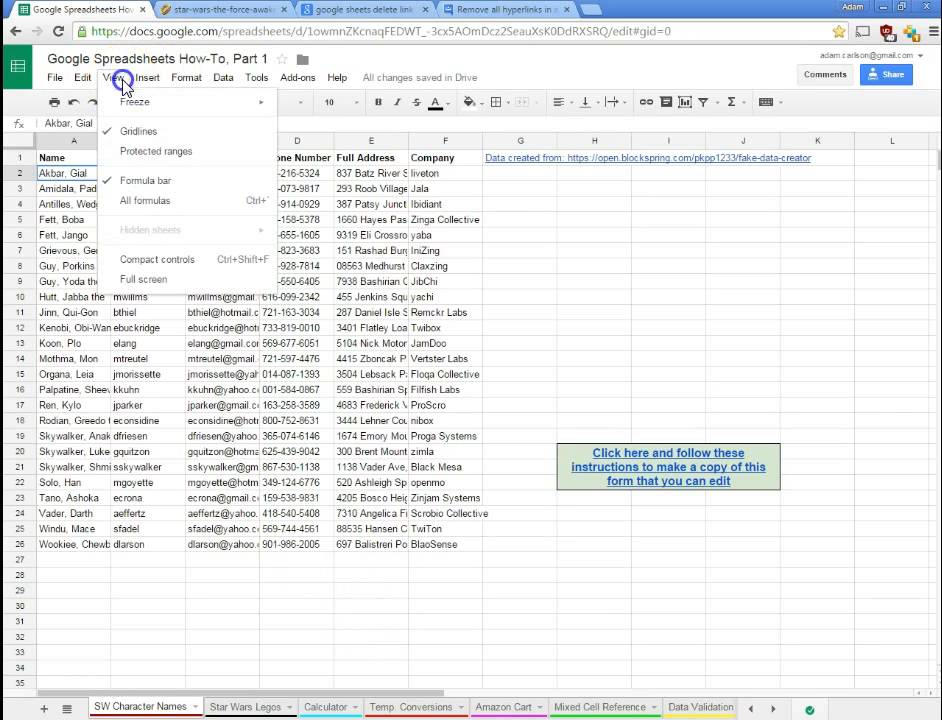
left_click(143, 135)
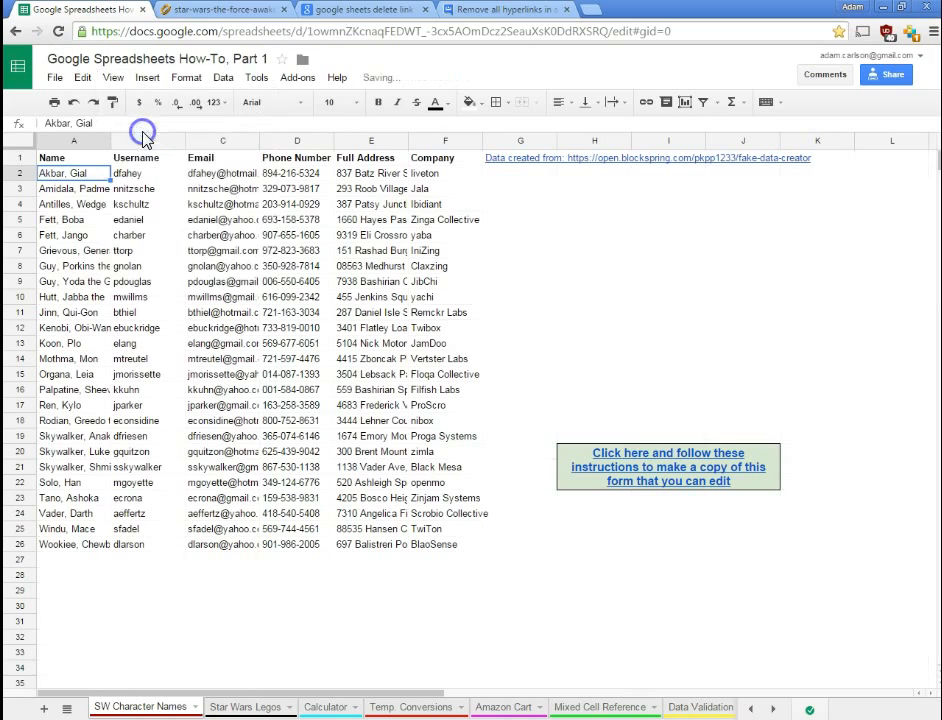
left_click(441, 311)
left_click(465, 498)
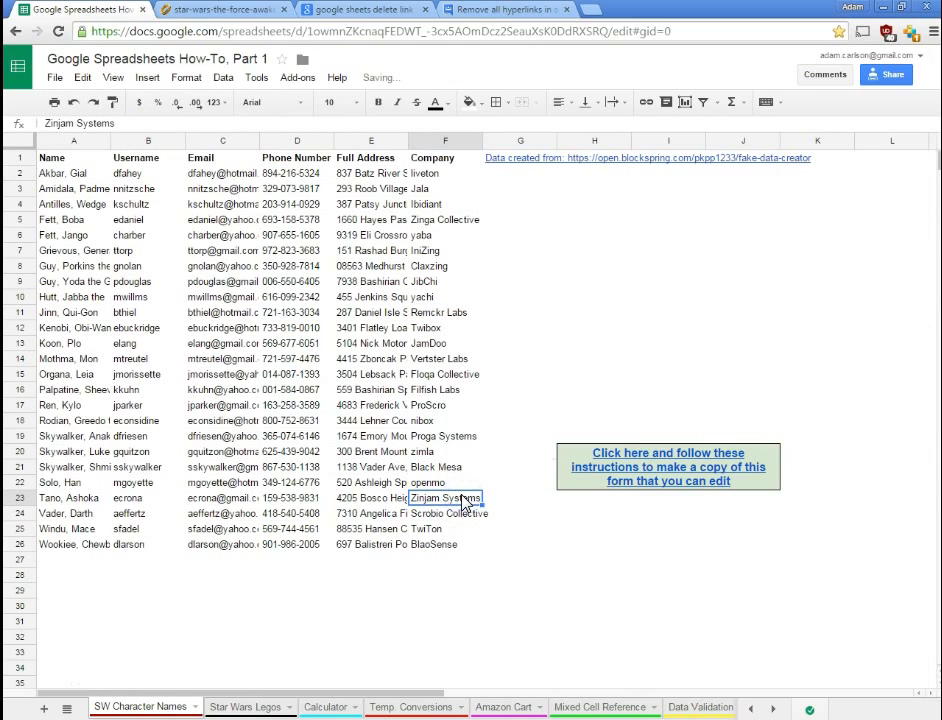
key("Right")
key("Down")
key("Down")
key("Right")
key("Right")
key("Down")
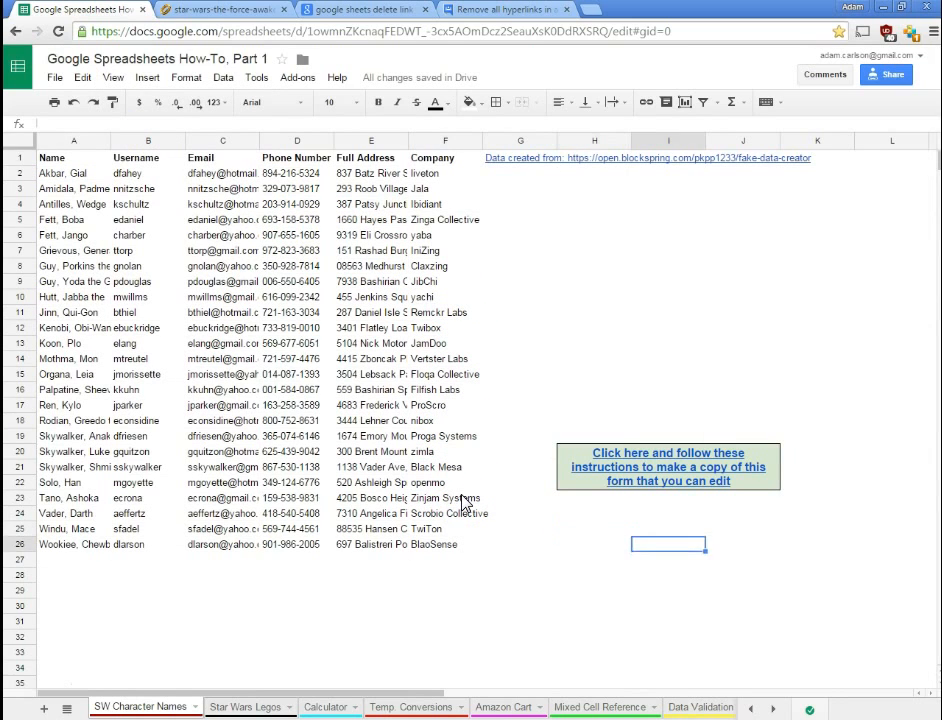
- Select the empty block A27:H33 below the data by extending from H27, and clear the selection
key("Down")
key("Left")
key("shift+Left")
key("shift+Down")
key("shift+Left")
key("shift+Down")
key("shift+Left")
key("shift+Left")
key("shift+Down")
key("shift+Down")
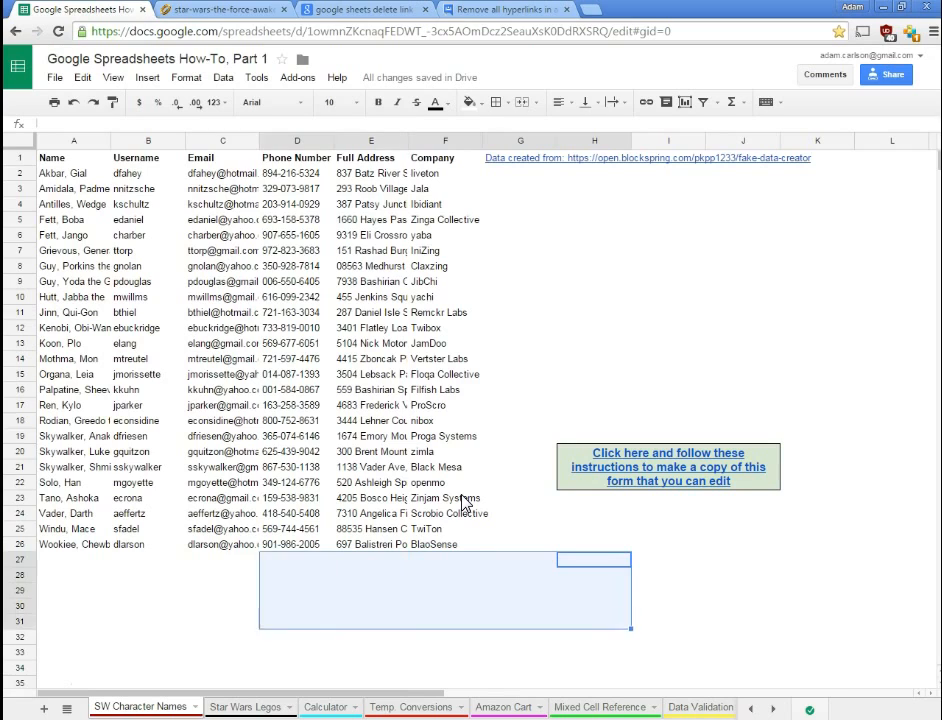
key("shift+Left")
key("shift+Down")
key("shift+Down")
key("shift+Left")
key("shift+Left")
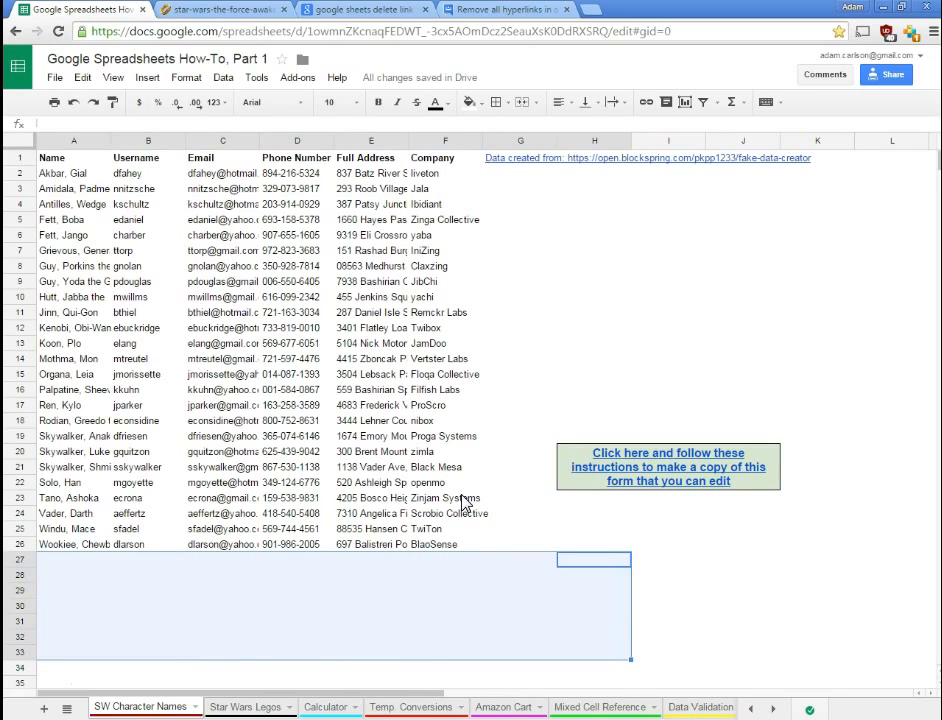
left_click(600, 358)
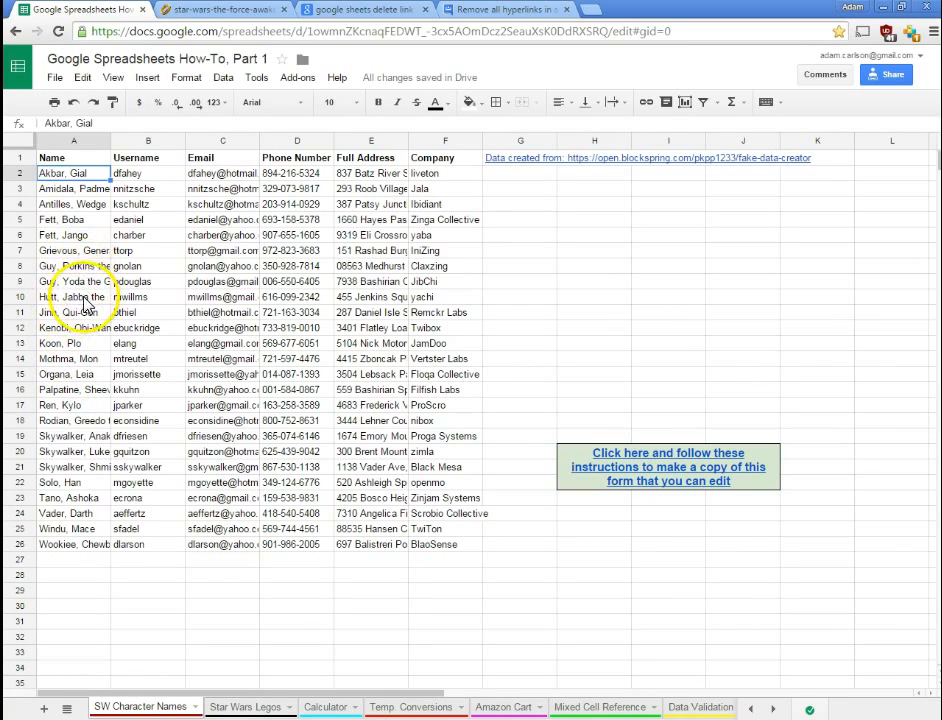
- Give cell A9 a green fill with bold, italic, purple text
left_click(60, 281)
left_click(484, 104)
left_click(530, 165)
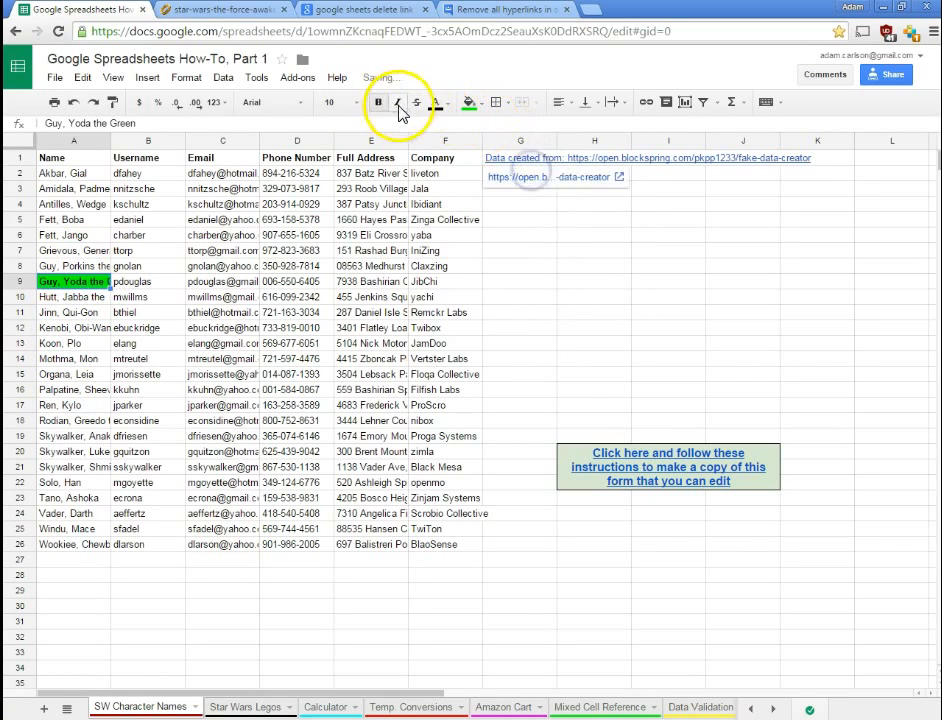
left_click(437, 102)
left_click(552, 170)
- Set the text in cell A9 to 18-point Verdana
left_click(332, 102)
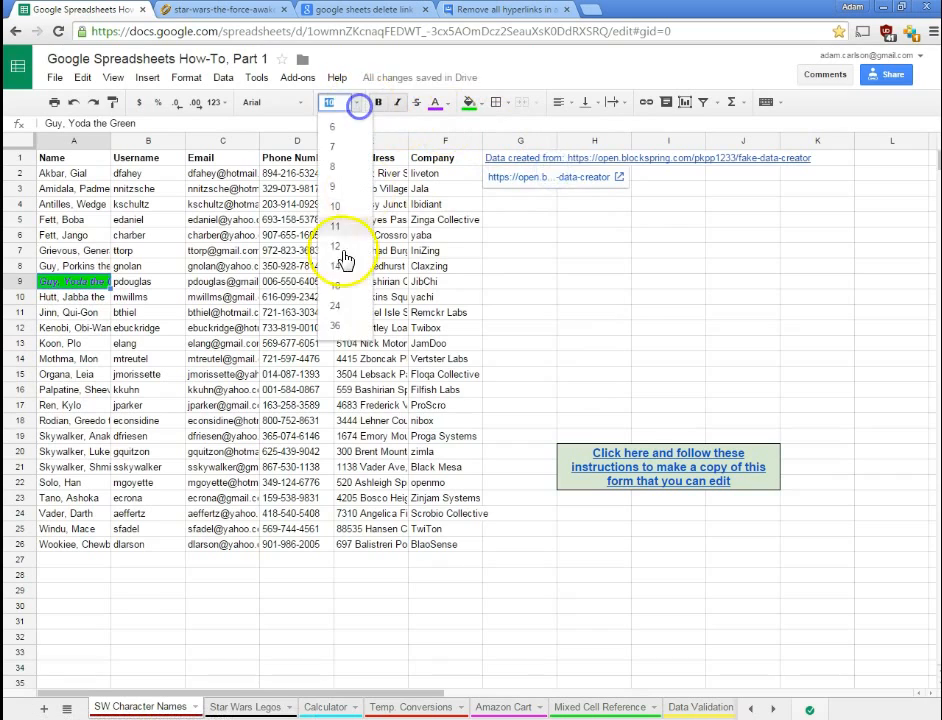
left_click(397, 260)
left_click(294, 103)
left_click(283, 231)
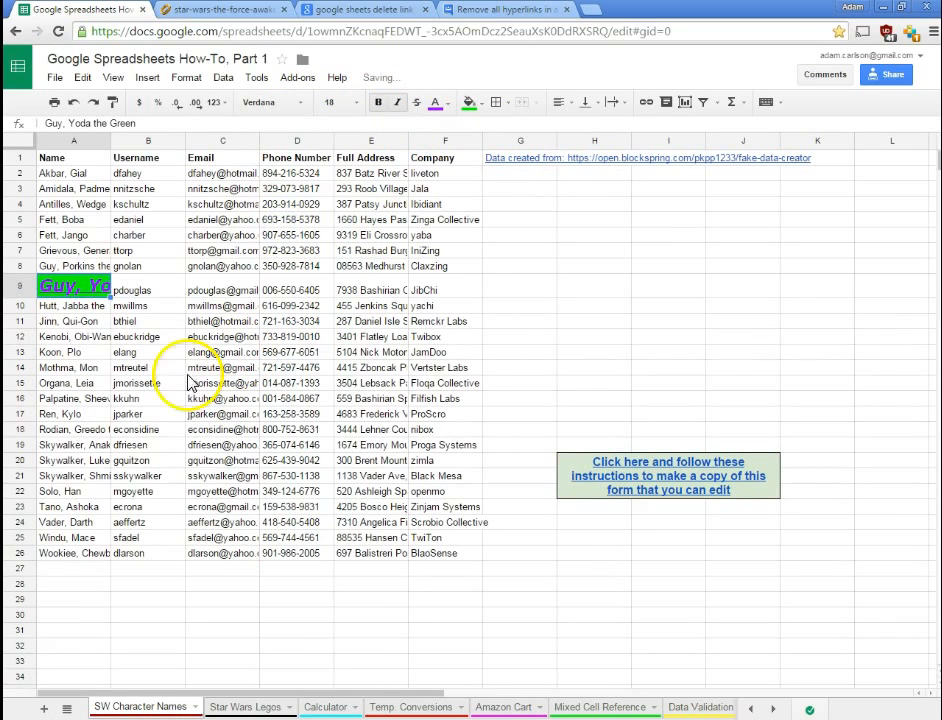
left_click(135, 321)
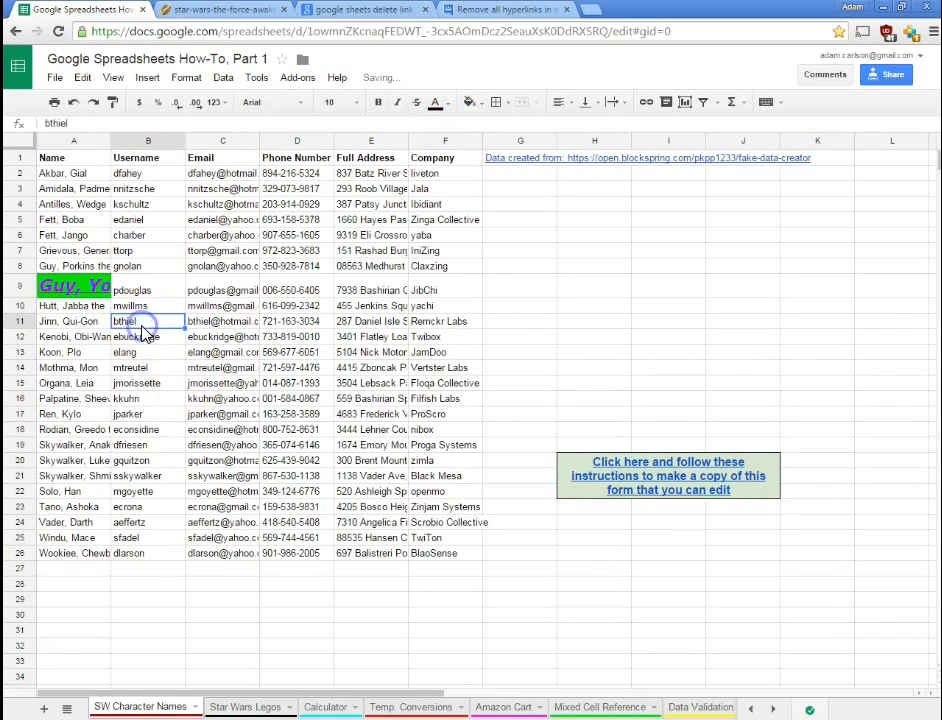
- Copy the formatting of A9 onto cell A18 with Paint format
left_click(70, 288)
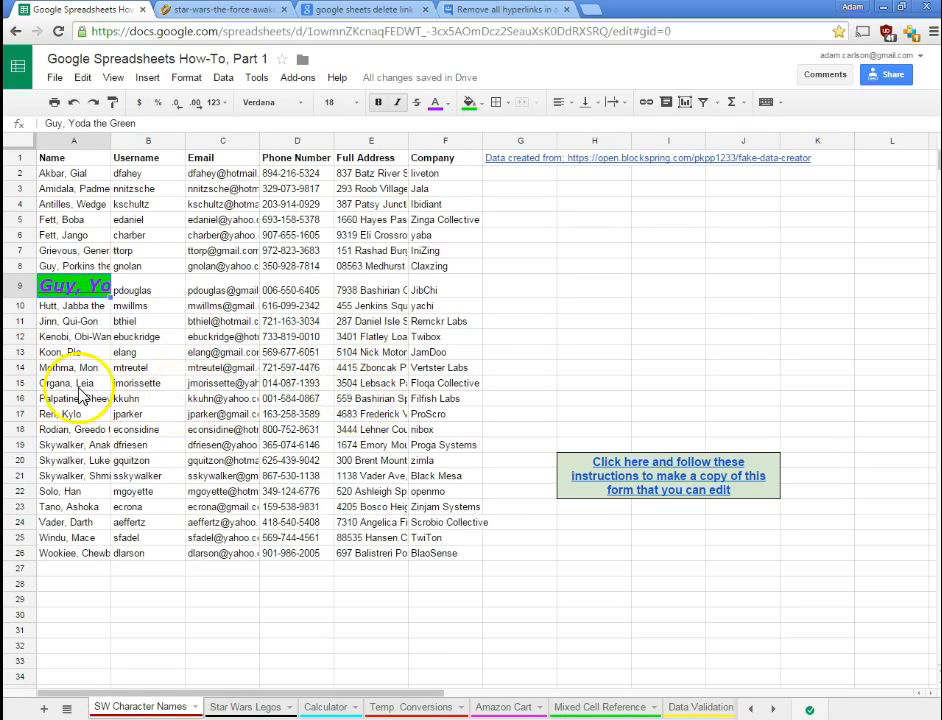
left_click(65, 432)
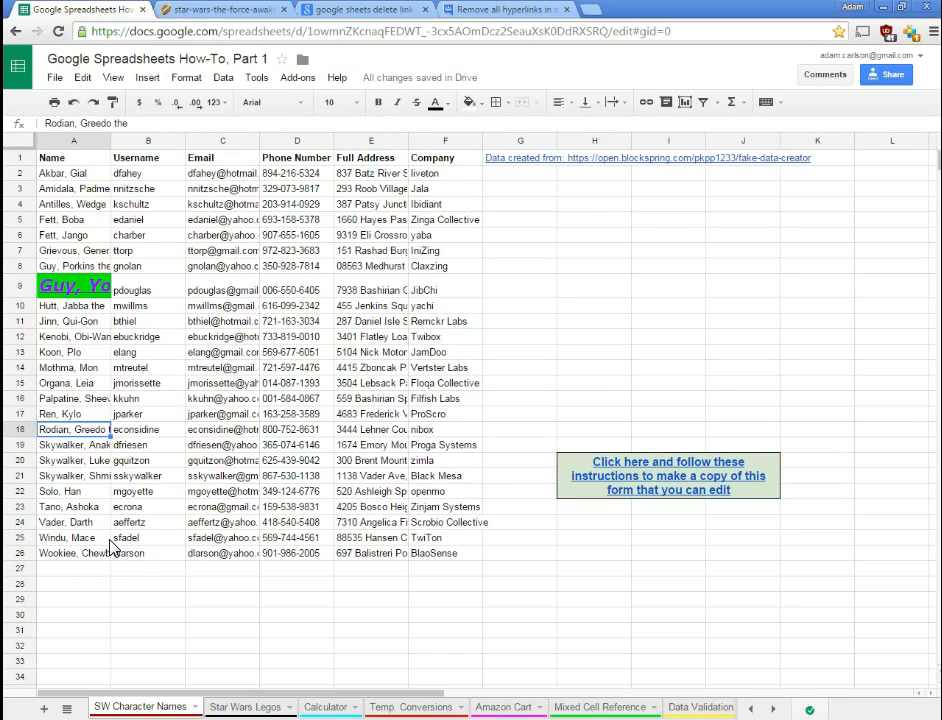
left_click(75, 285)
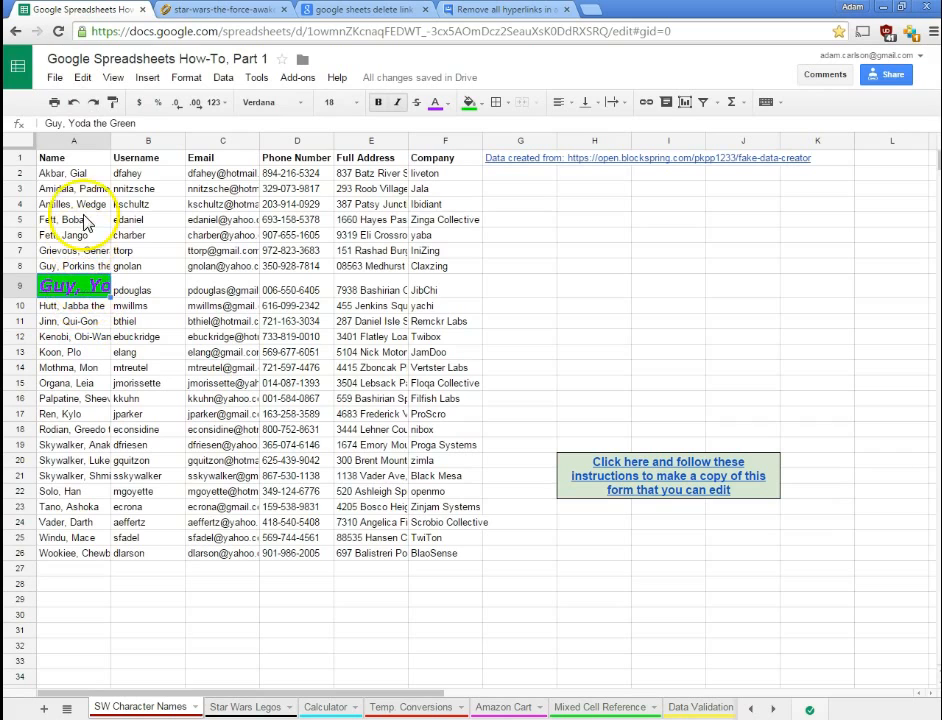
left_click(112, 101)
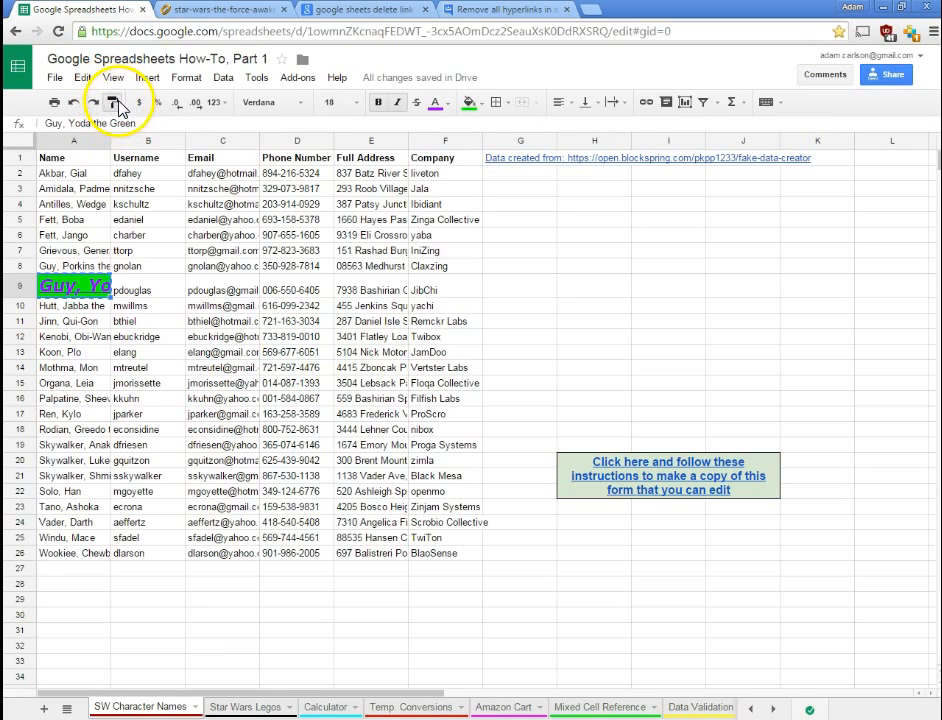
left_click(85, 431)
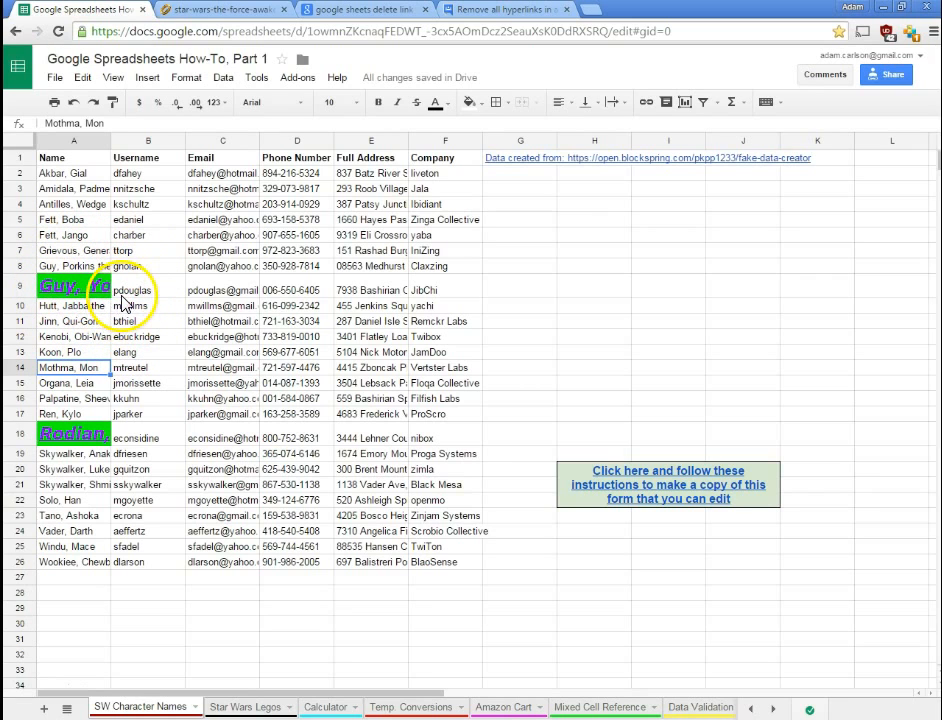
- Try painting the formatting of A9 onto the email cells C2:C26 and undo it
left_click(65, 287)
left_click(113, 102)
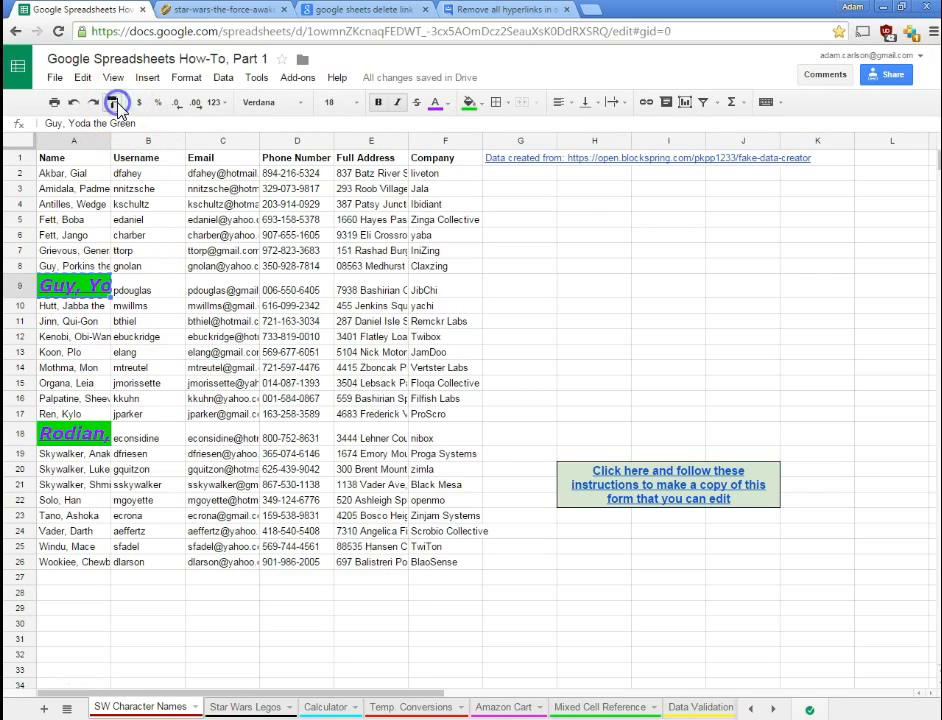
left_click_drag(222, 180, 229, 568)
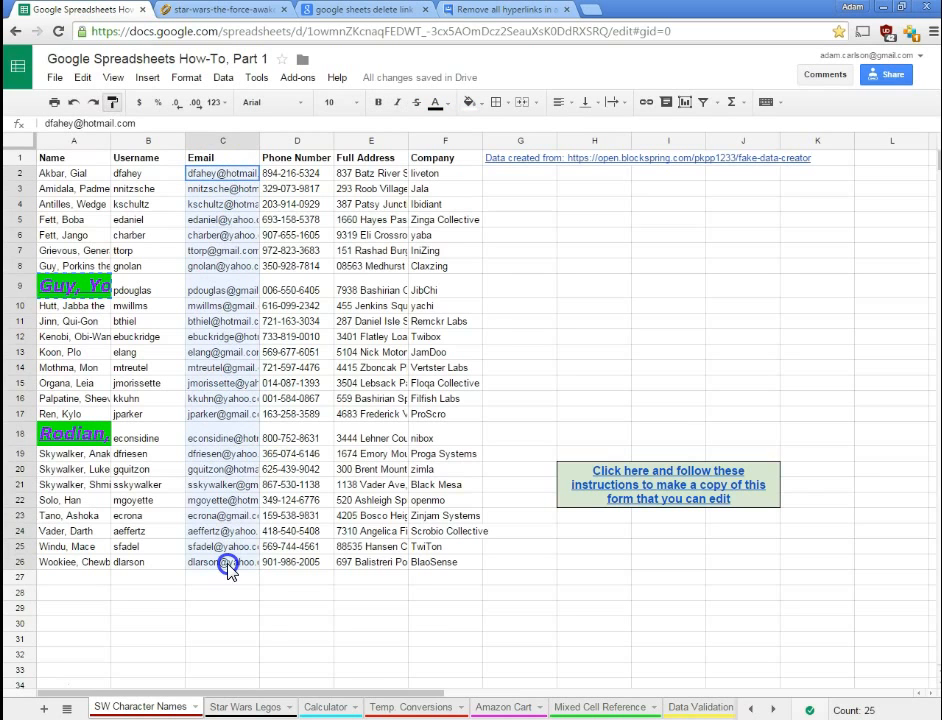
key("ctrl+z")
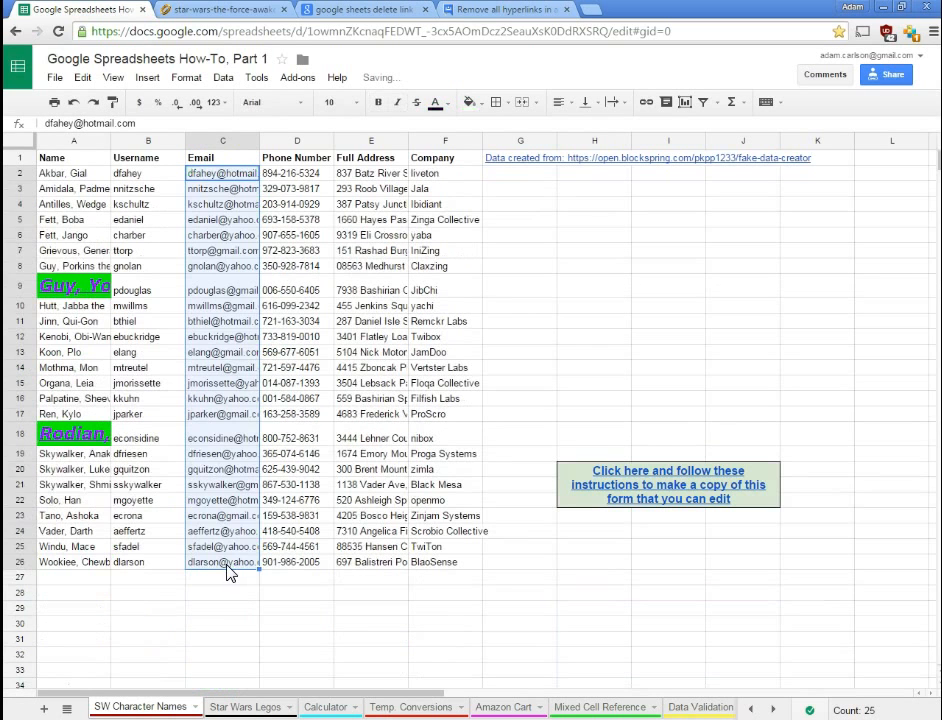
- Paint the formatting of A9 onto the company names in F2:F26
left_click(145, 398)
left_click(75, 288)
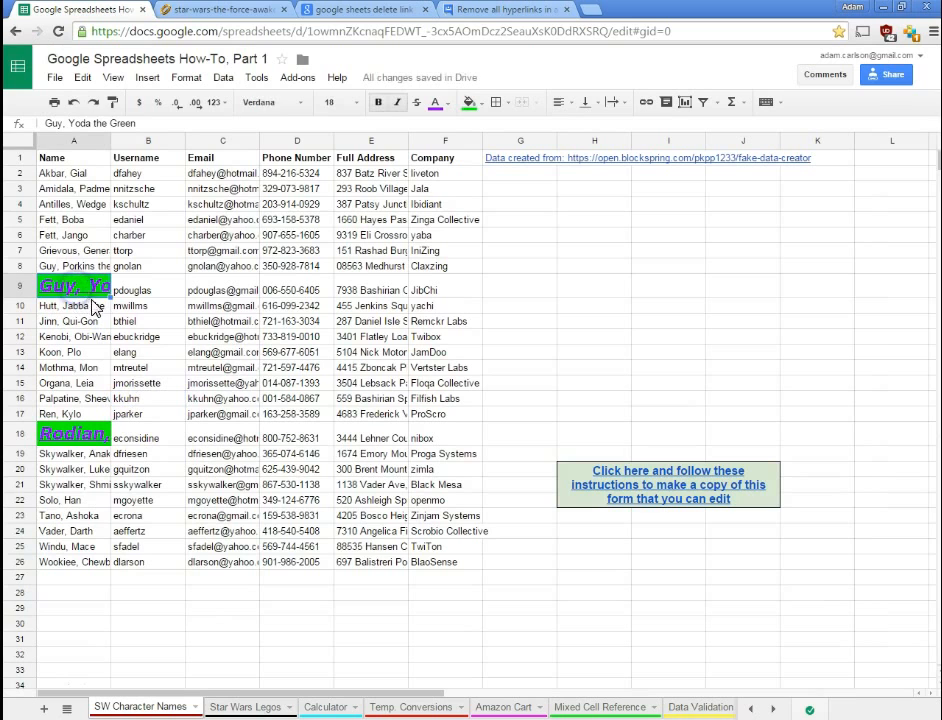
left_click(114, 105)
left_click_drag(443, 174, 444, 569)
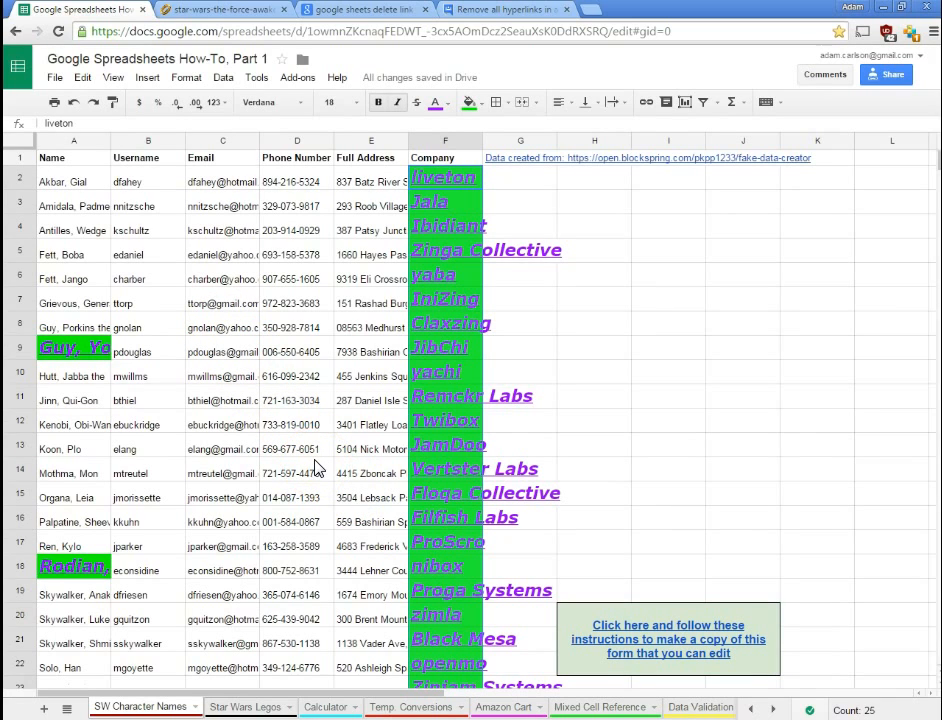
- Clear all formatting from the data range A2:F26, undo it, and clear it again
key("shift+Left")
key("shift+Left")
key("shift+Left")
key("shift+Left")
key("shift+Left")
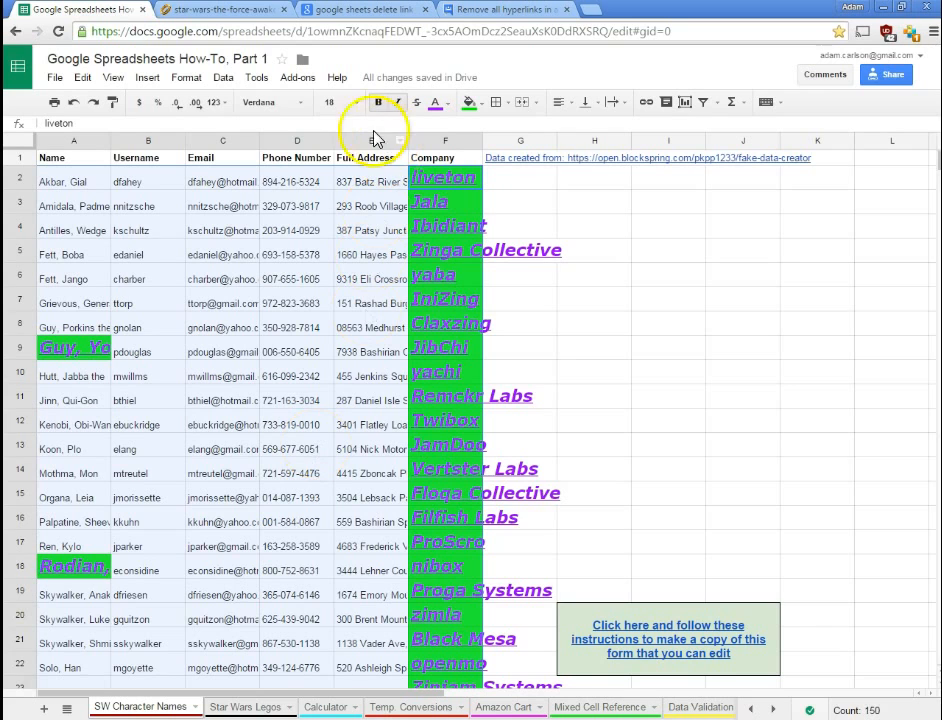
left_click(187, 78)
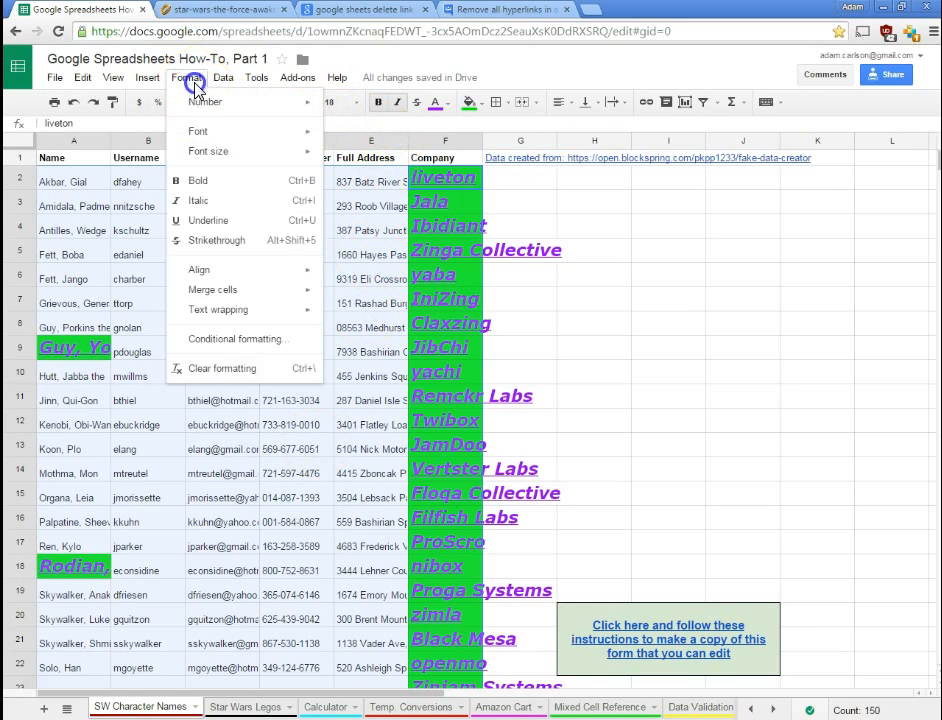
left_click(232, 368)
key("ctrl+z")
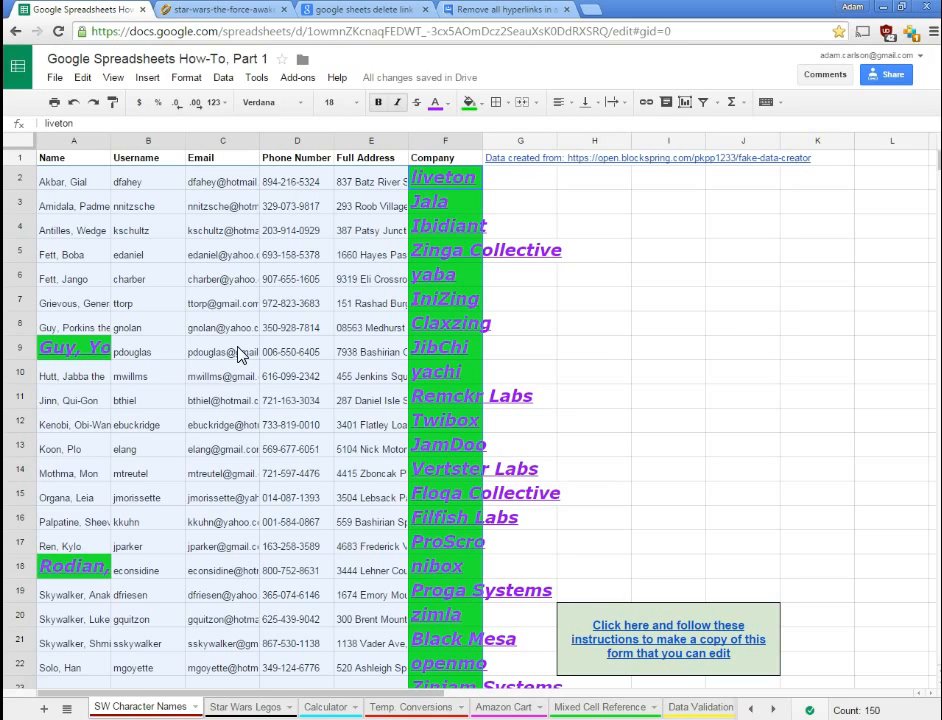
key("ctrl+backslash")
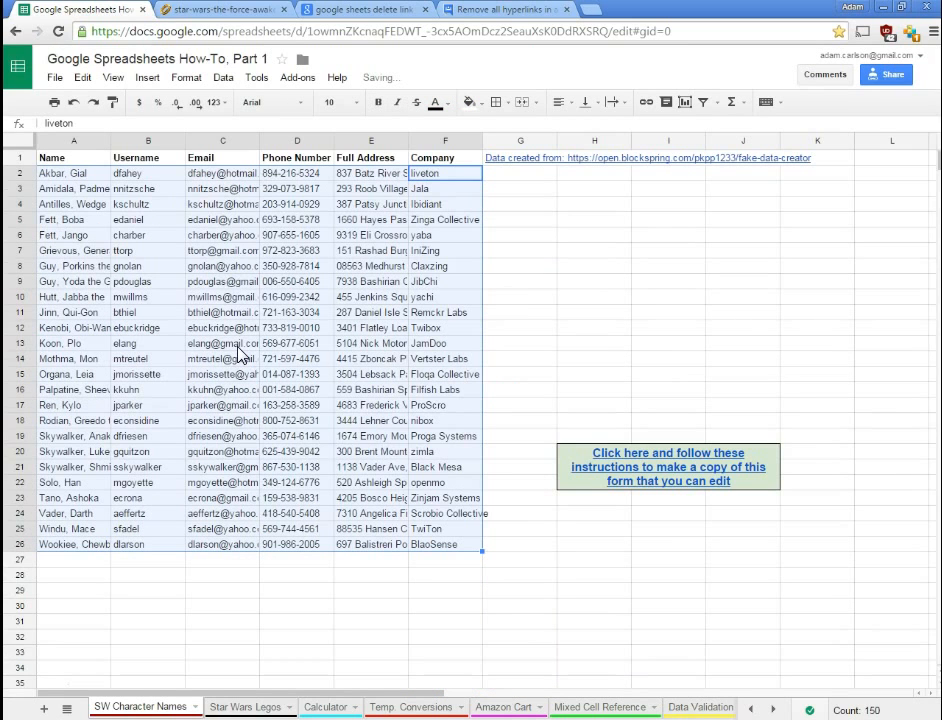
left_click(266, 374)
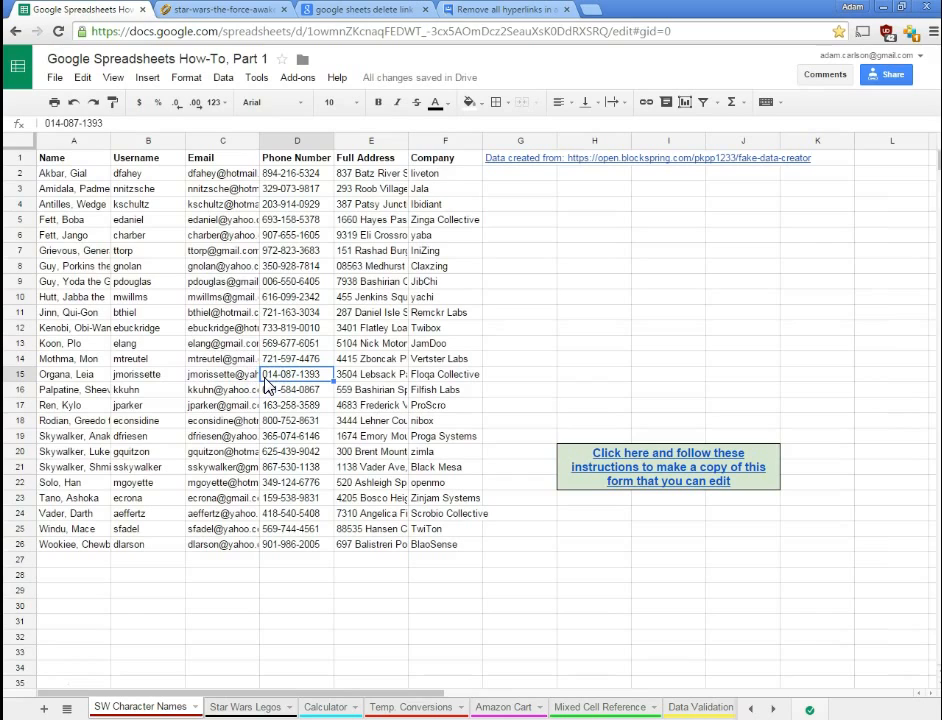